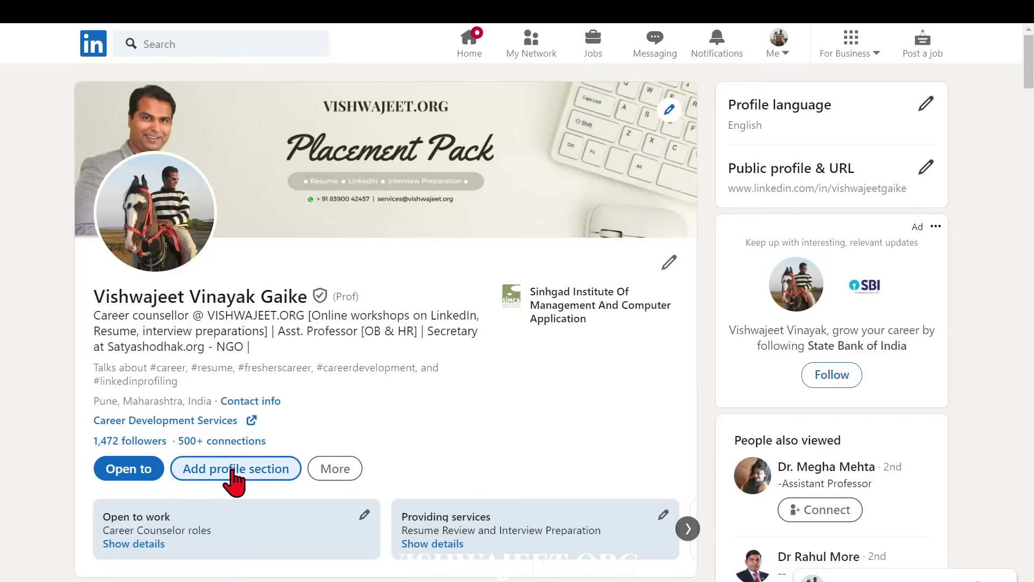
- Open Add education from Add profile section, zoom the page in twice, and focus the School field
click(232, 470)
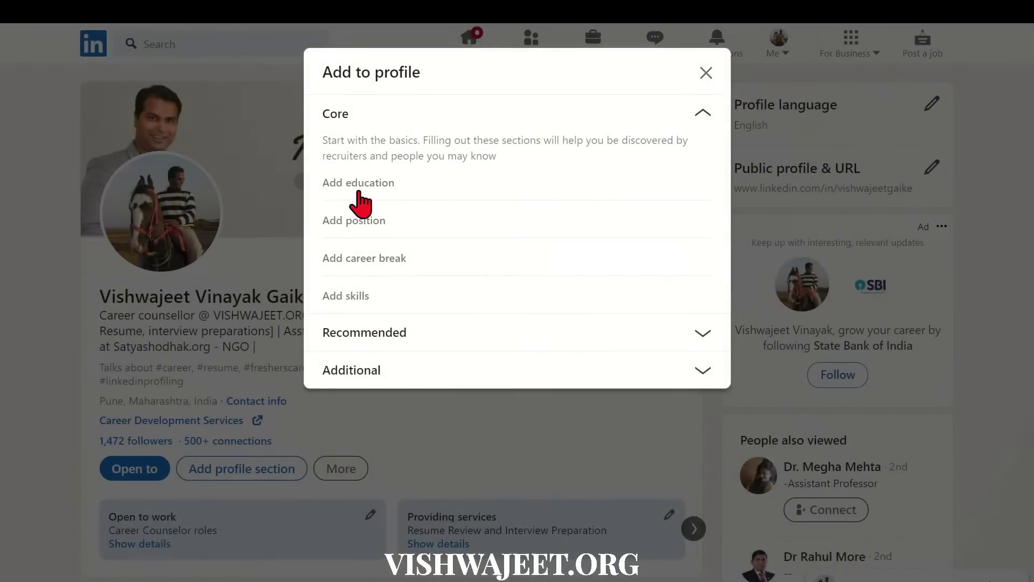
click(359, 188)
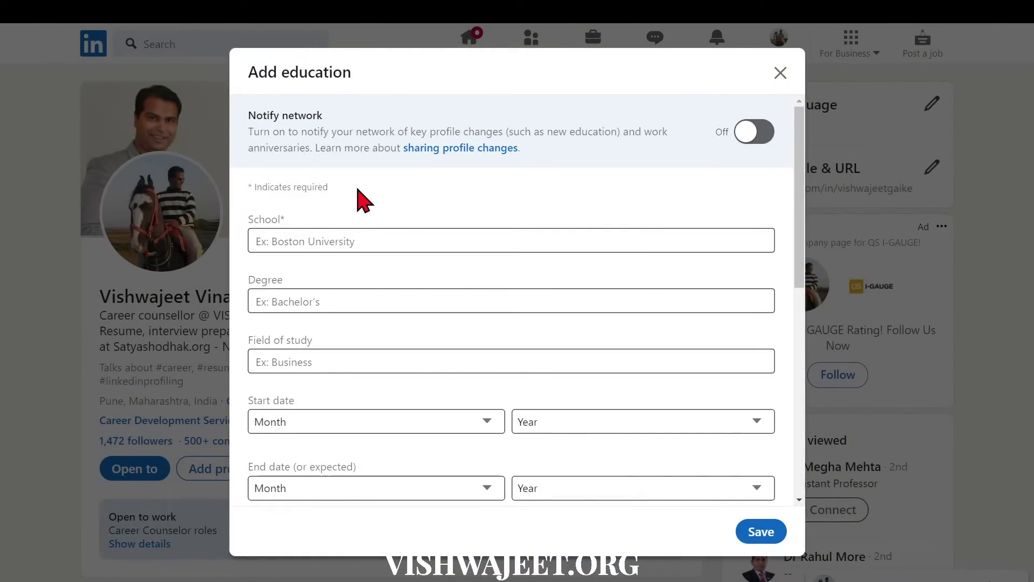
click(353, 237)
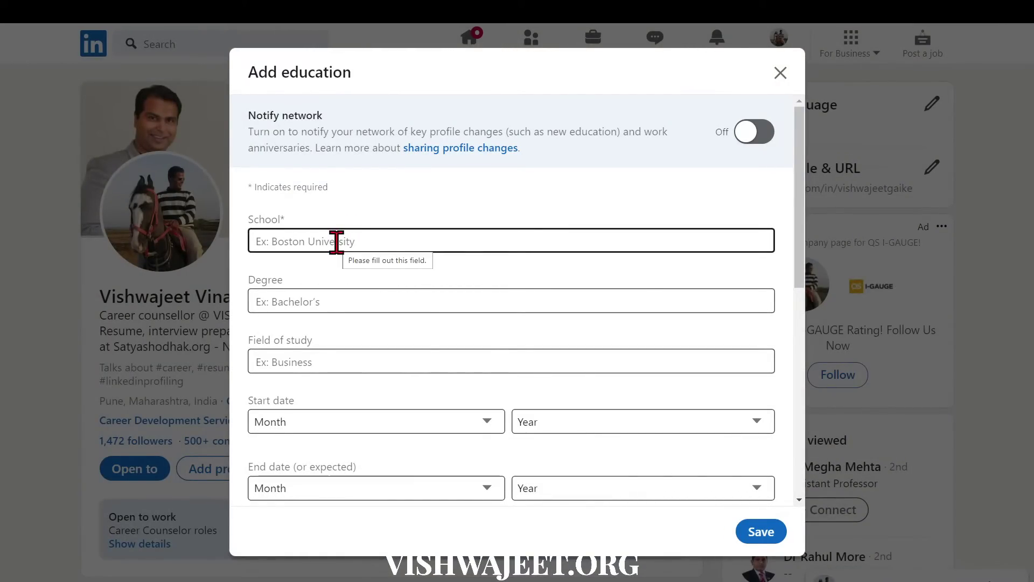
key(ctrl+plus)
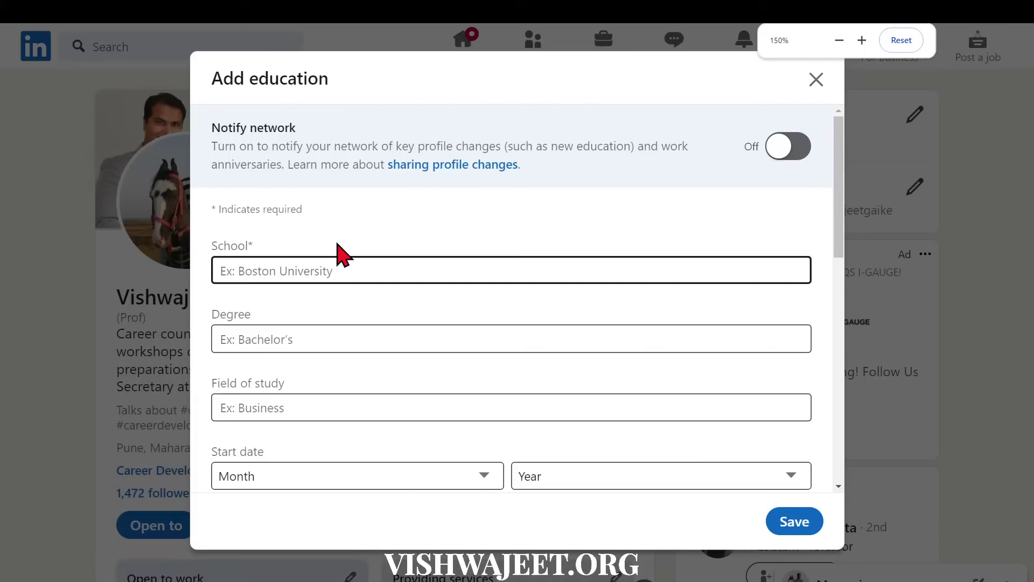
key(ctrl+plus)
key(ctrl+plus)
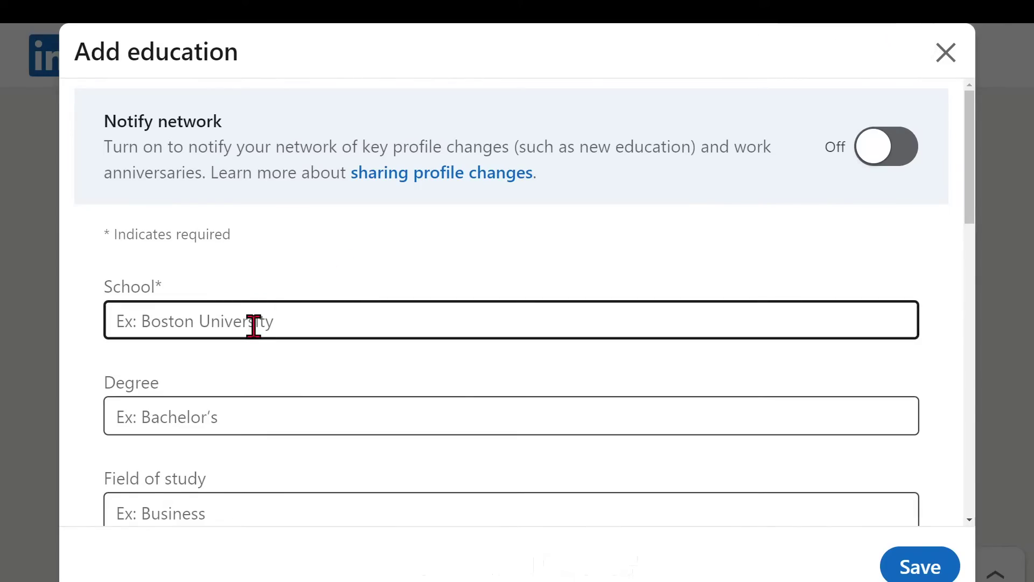
click(253, 326)
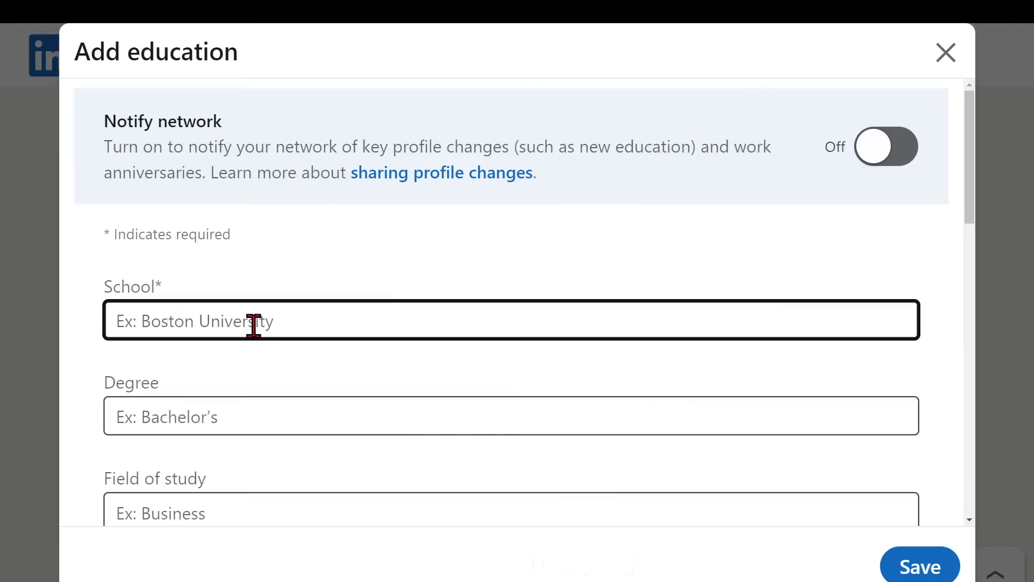
- Replace the placeholder school text with 'dr.' and choose Dr. Babasaheb Ambedkar Marathwada University, Aurangabad
text(ran)
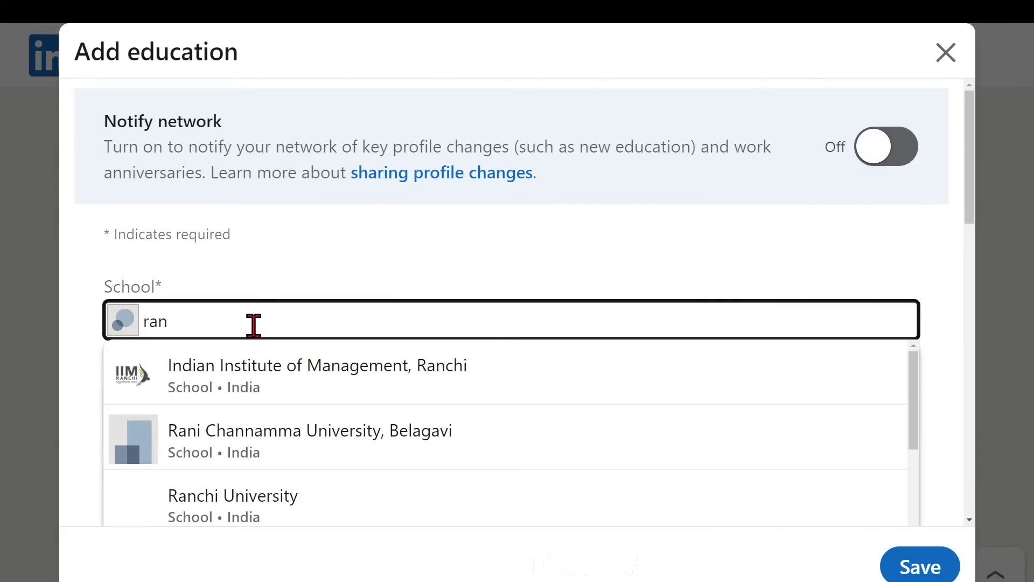
text(dom thing)
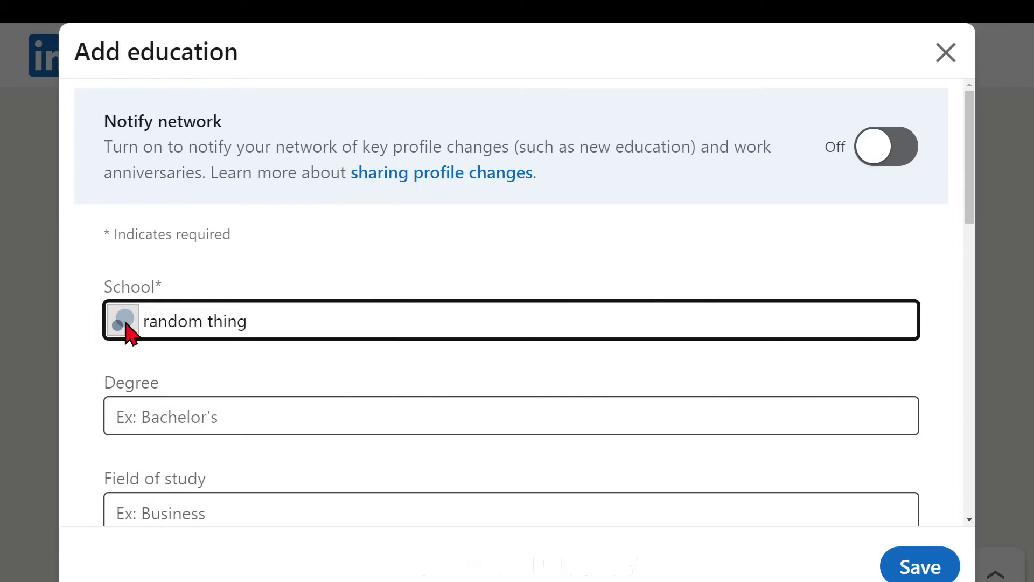
key(ctrl+a)
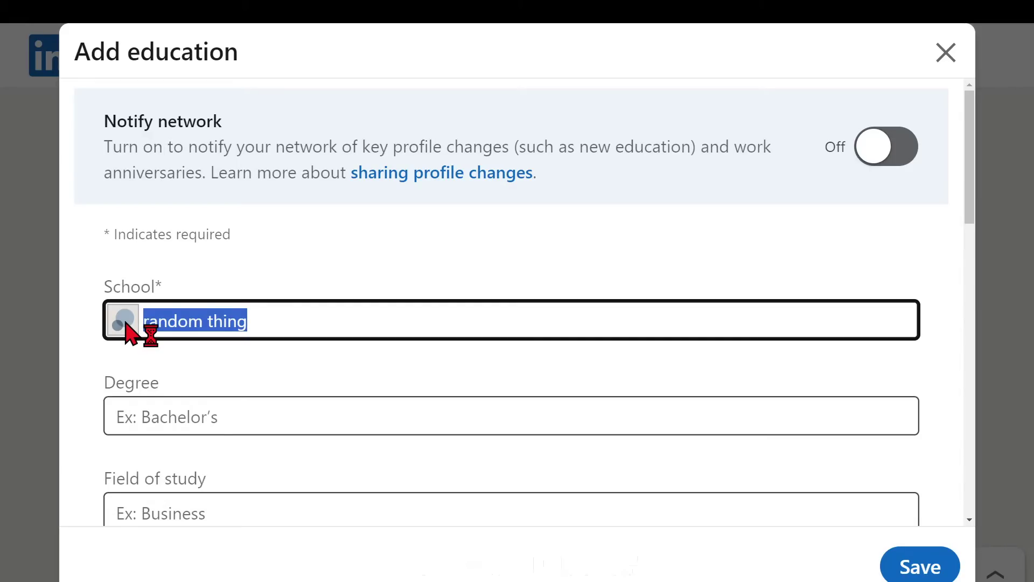
text(dr.)
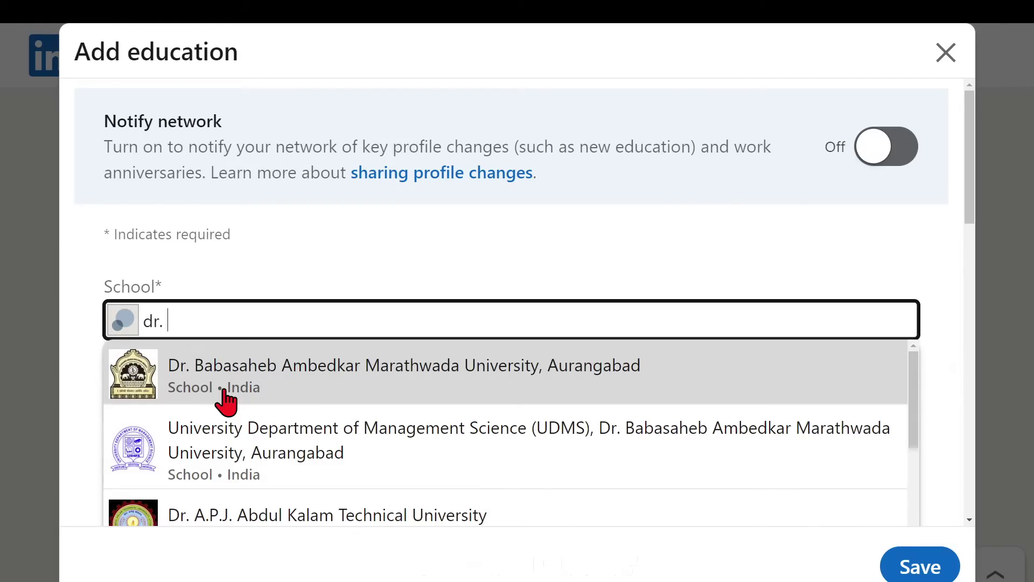
click(226, 401)
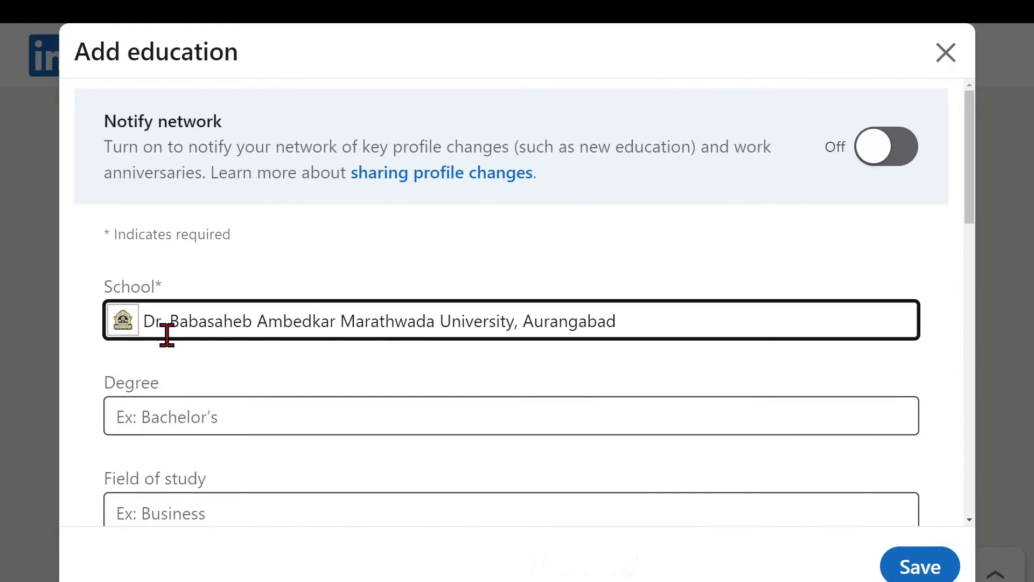
- Type 'commerce' in Degree, delete the stray 'fdsf', and choose Bachelor of Commerce - BCom
click(265, 421)
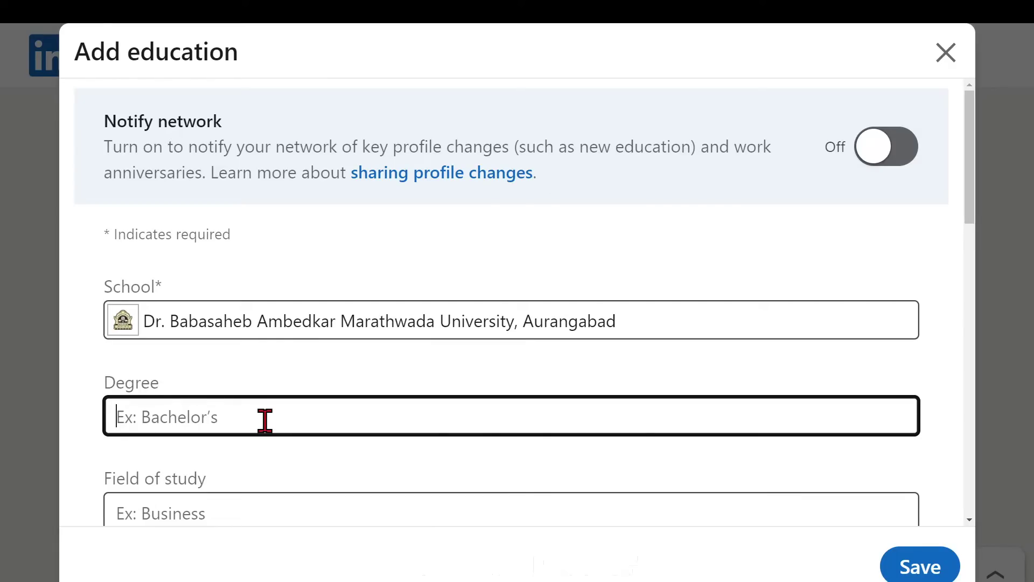
text(commer)
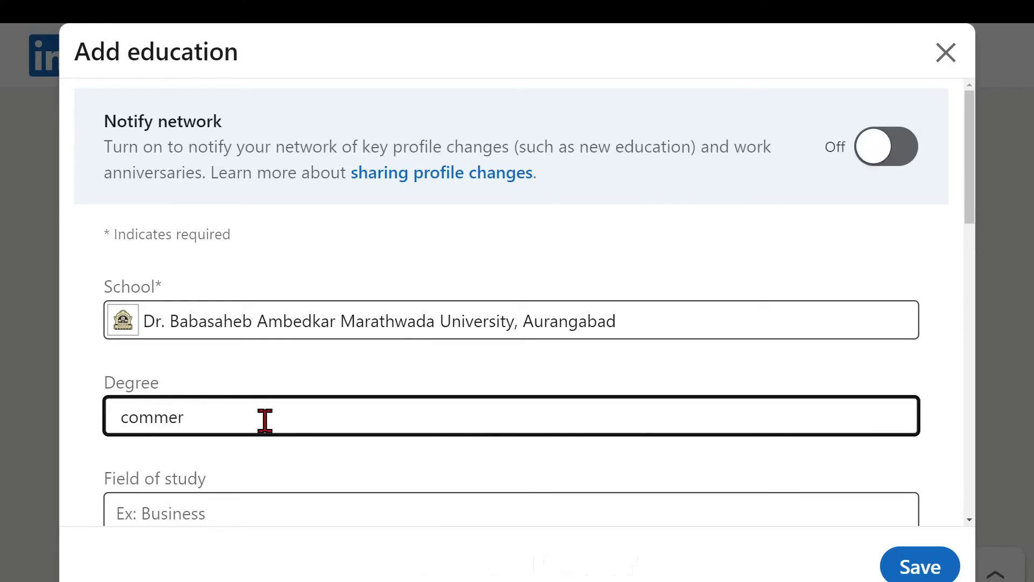
text(ce)
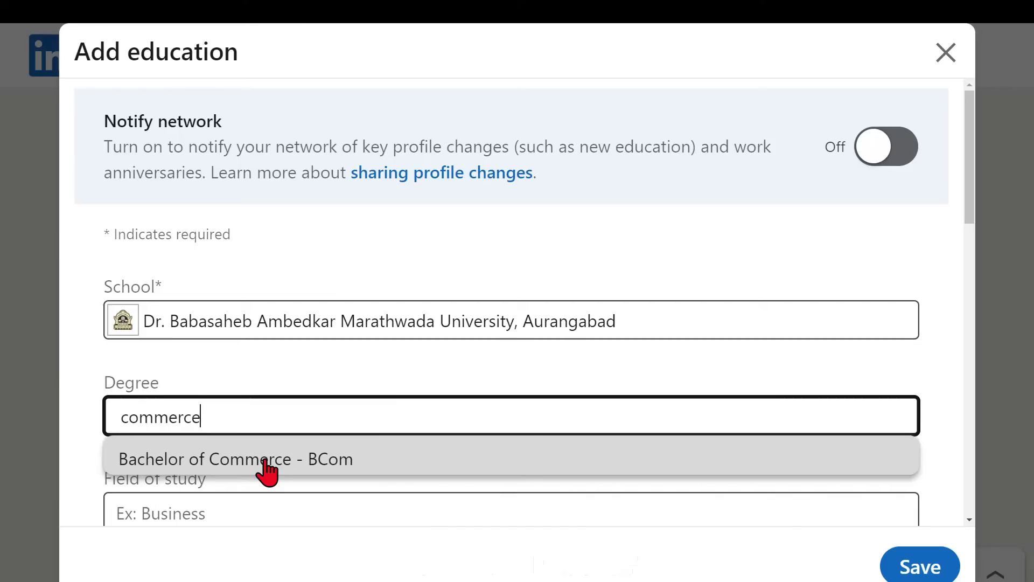
text(fdsf)
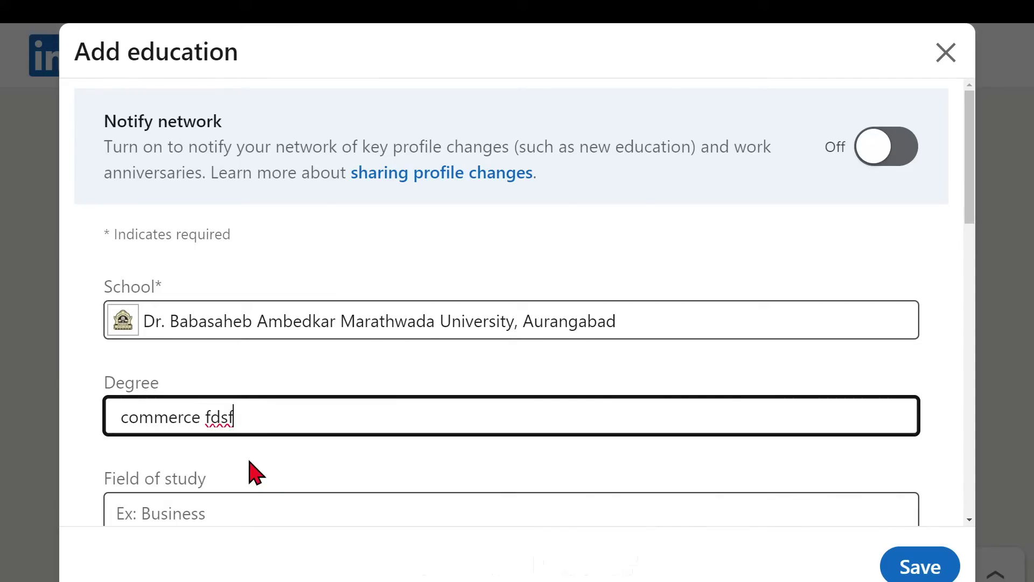
click(224, 446)
click(209, 418)
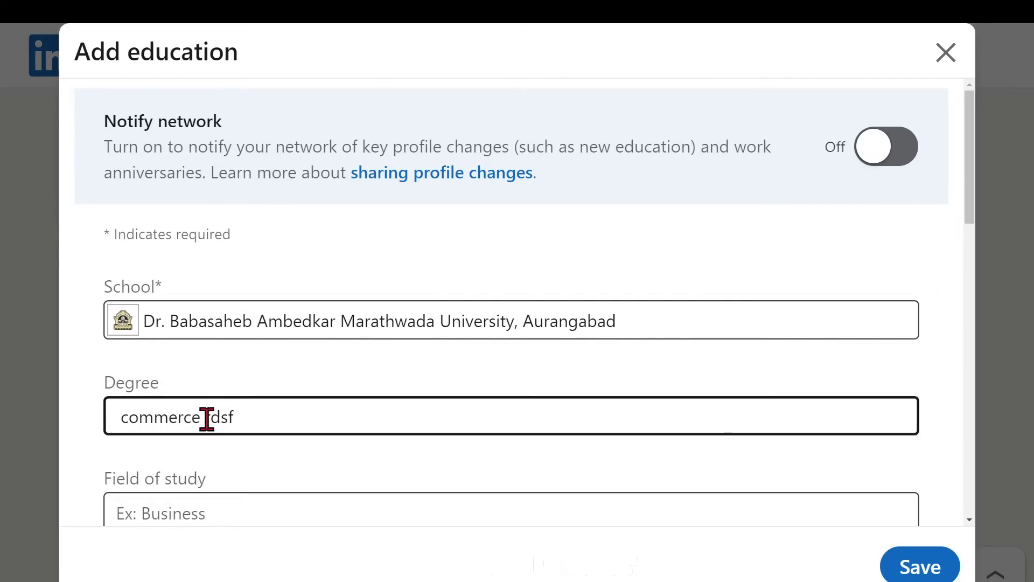
drag(206, 419, 238, 418)
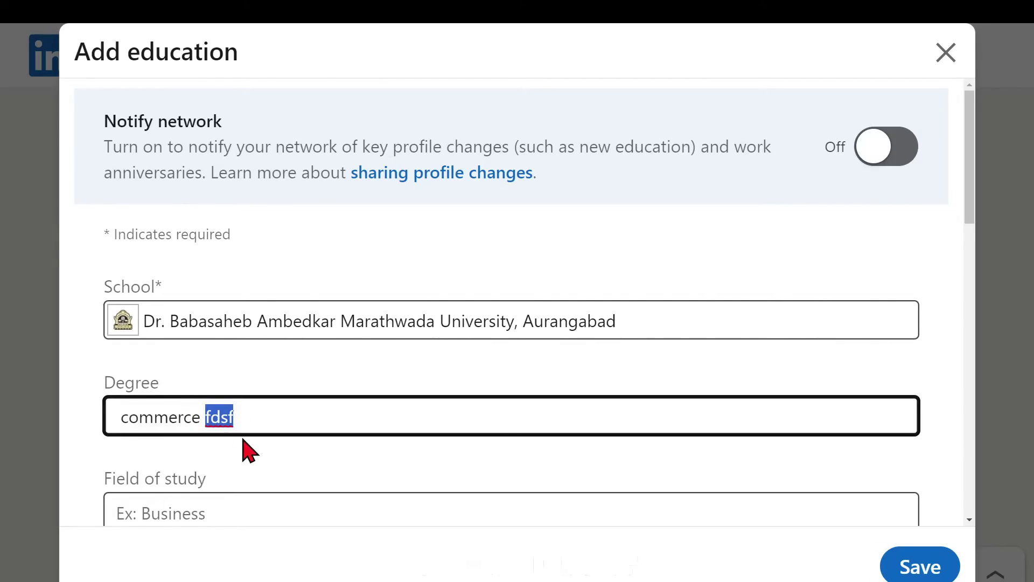
key(BackSpace)
key(BackSpace)
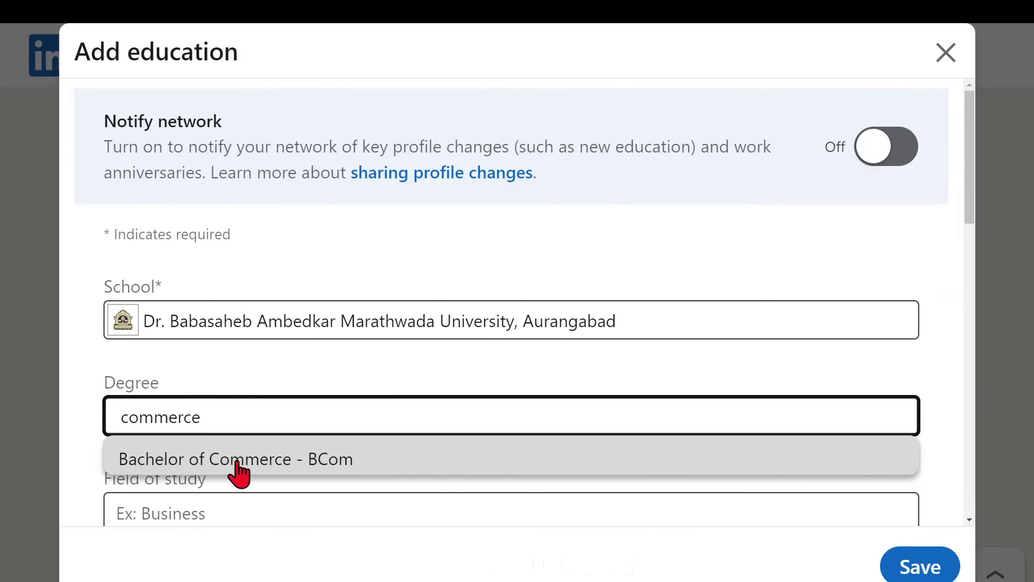
click(236, 463)
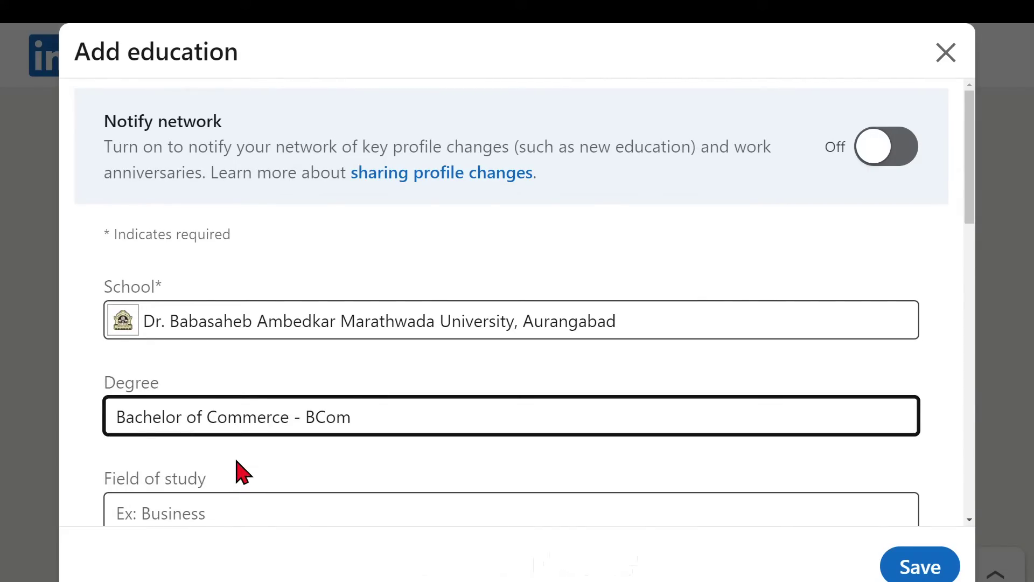
scroll(238, 471, down, 4)
- Type 'Accou' in Field of study and select Accounting from the suggestions
click(207, 280)
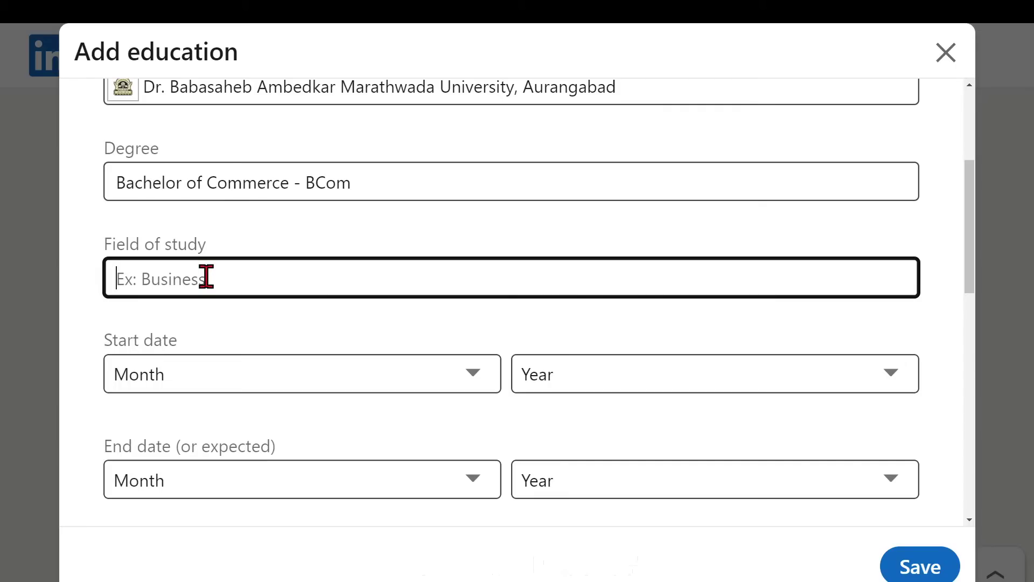
text(Accou)
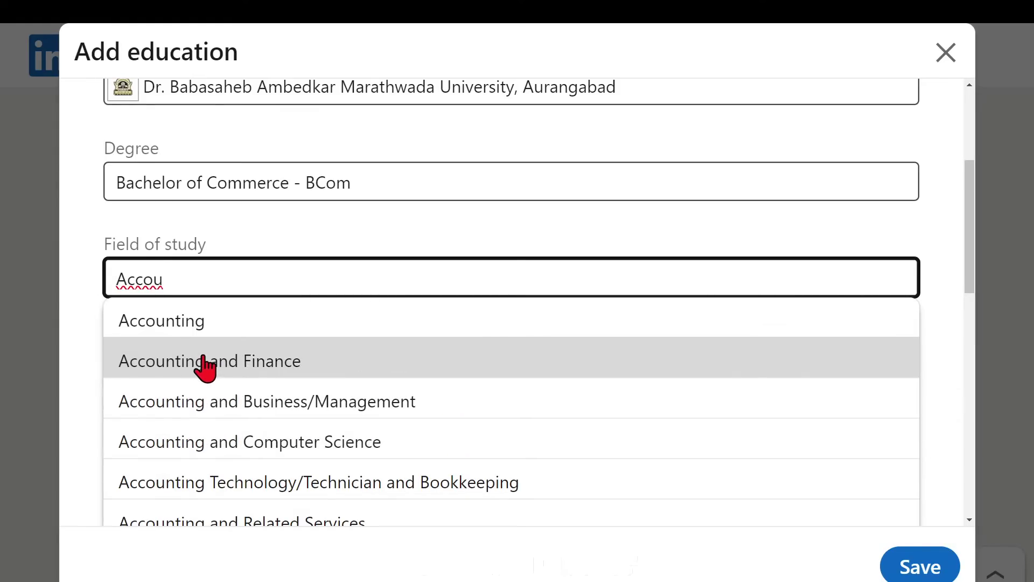
click(180, 326)
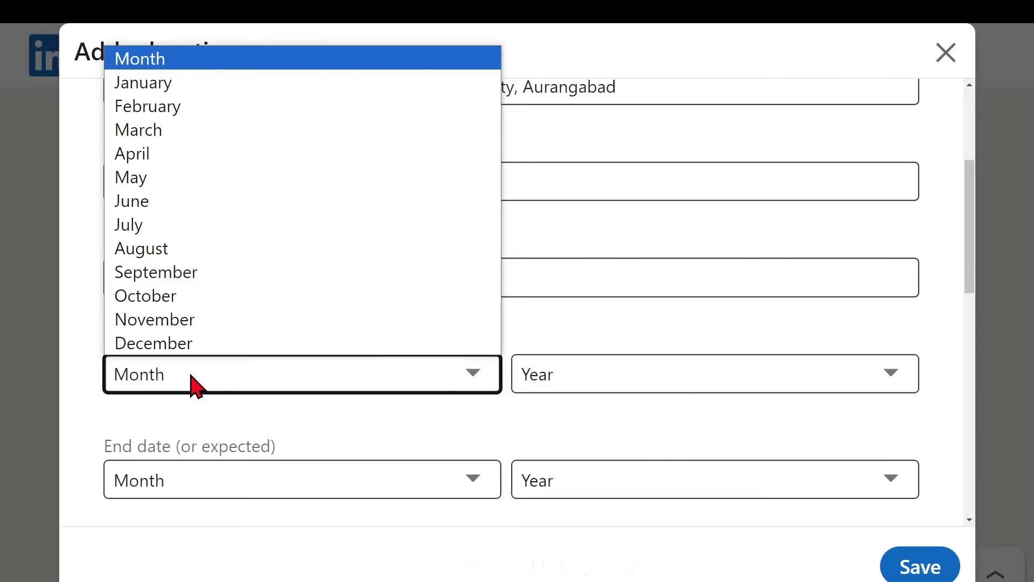
- Set the start date to August 2012 and the end date to September 2015
click(162, 248)
click(577, 392)
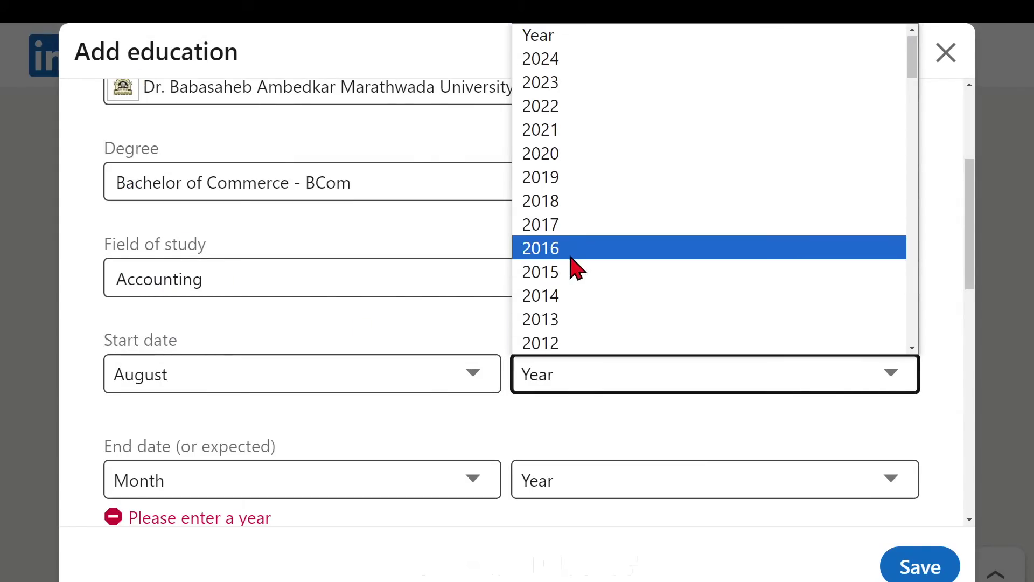
click(575, 345)
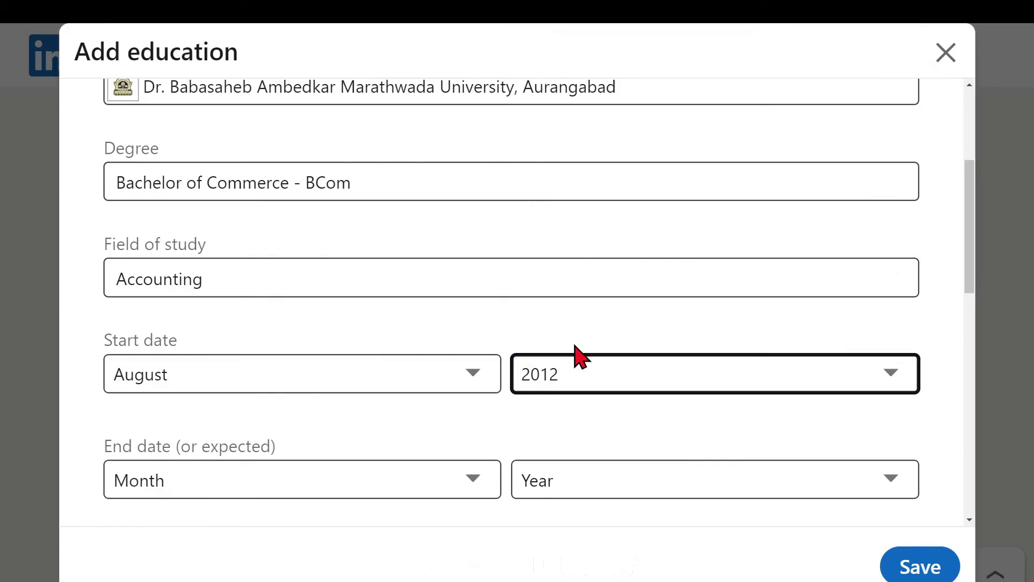
click(314, 479)
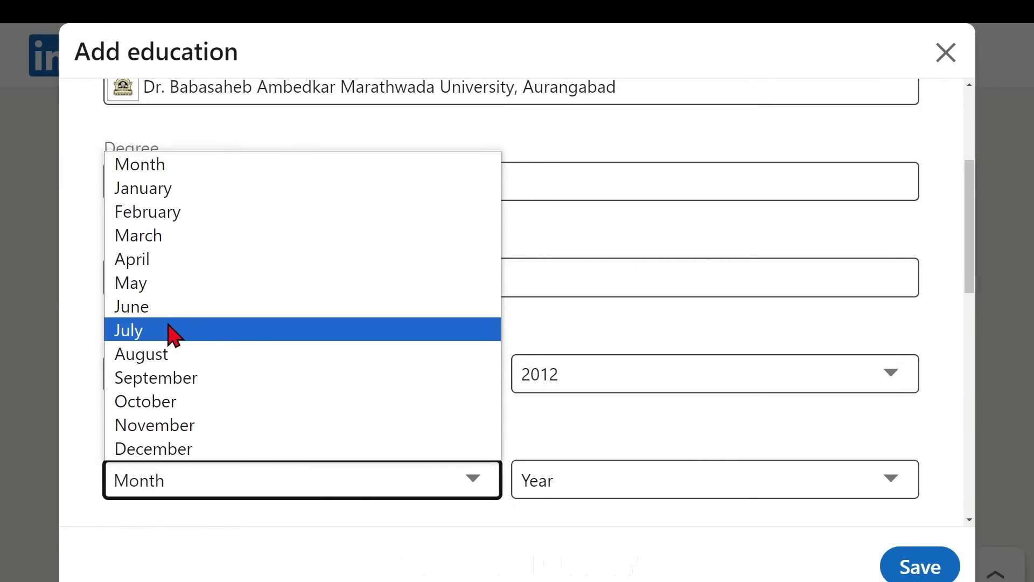
click(182, 382)
click(560, 493)
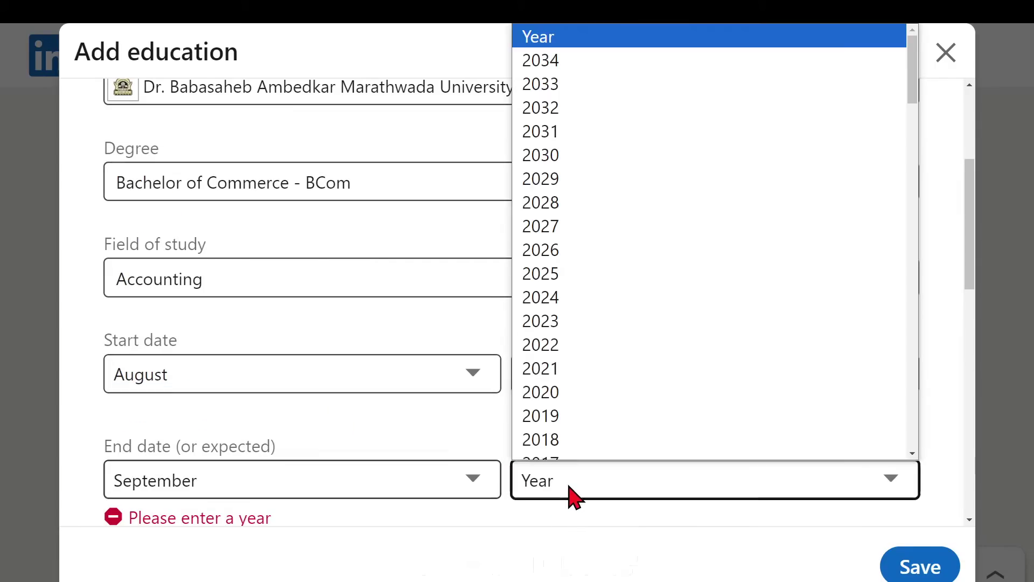
scroll(570, 307, down, 8)
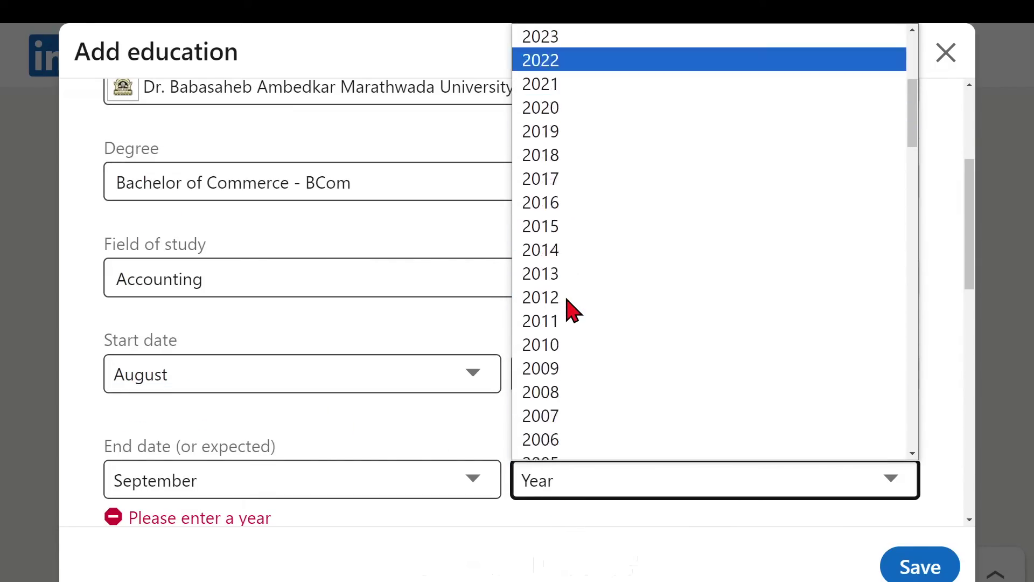
scroll(561, 227, up, 4)
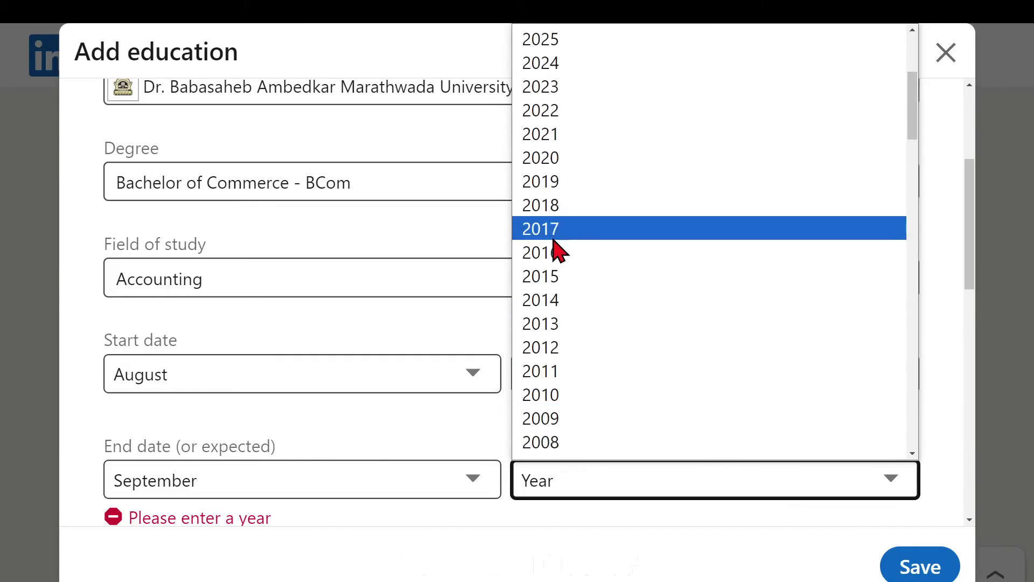
click(560, 277)
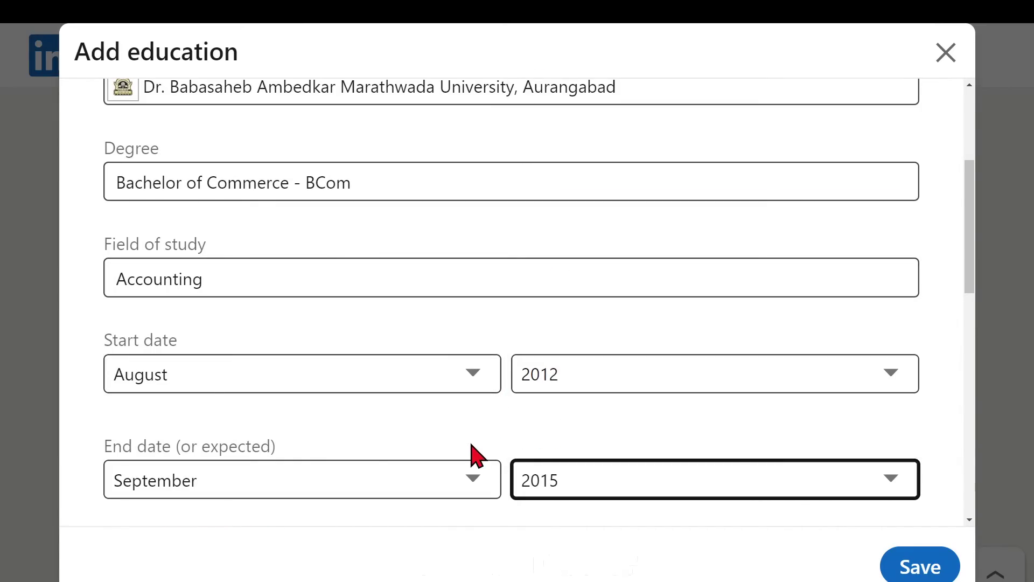
scroll(472, 462, down, 2)
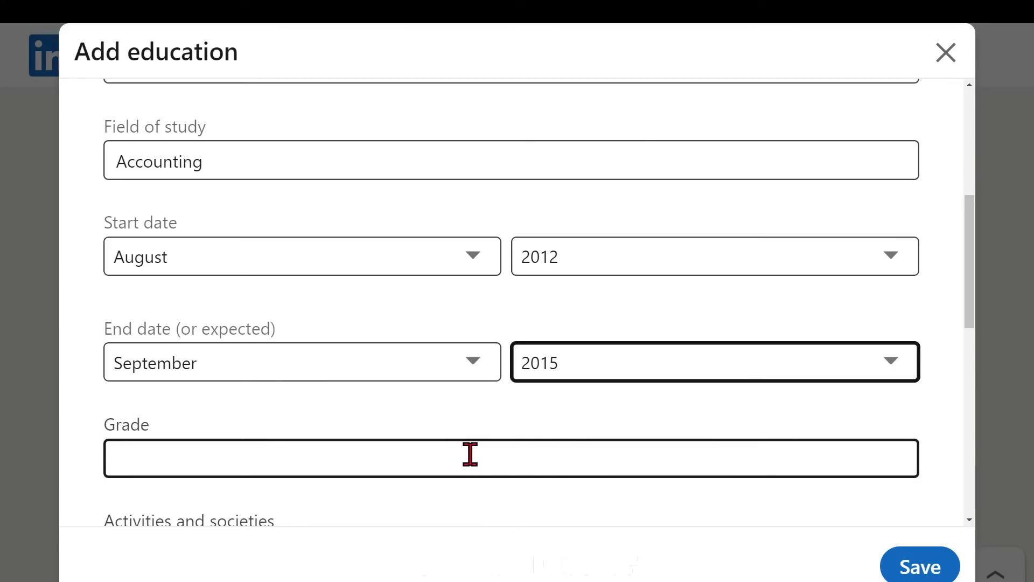
- Enter A+ as the grade
click(470, 456)
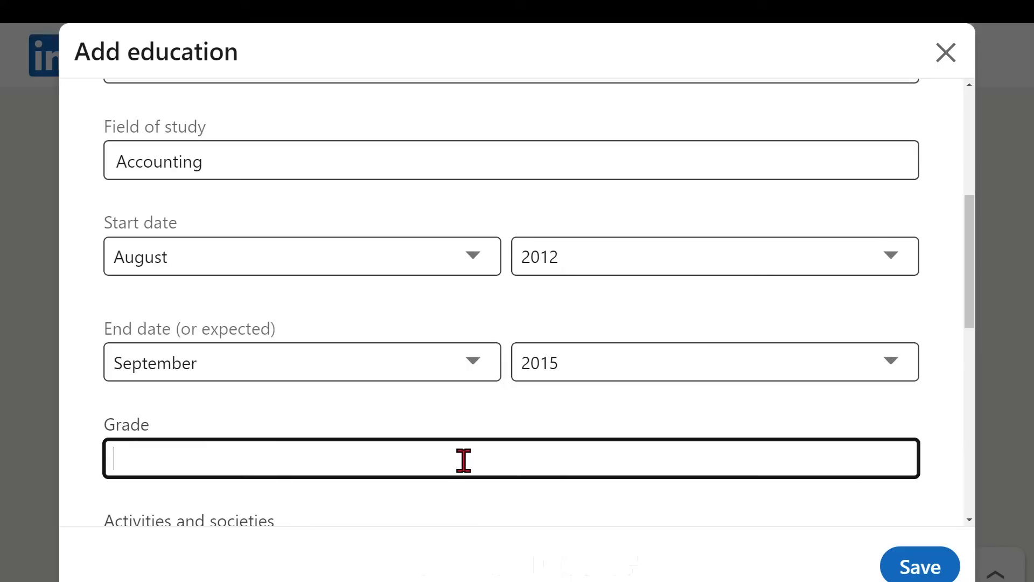
text(A+)
scroll(383, 462, down, 2)
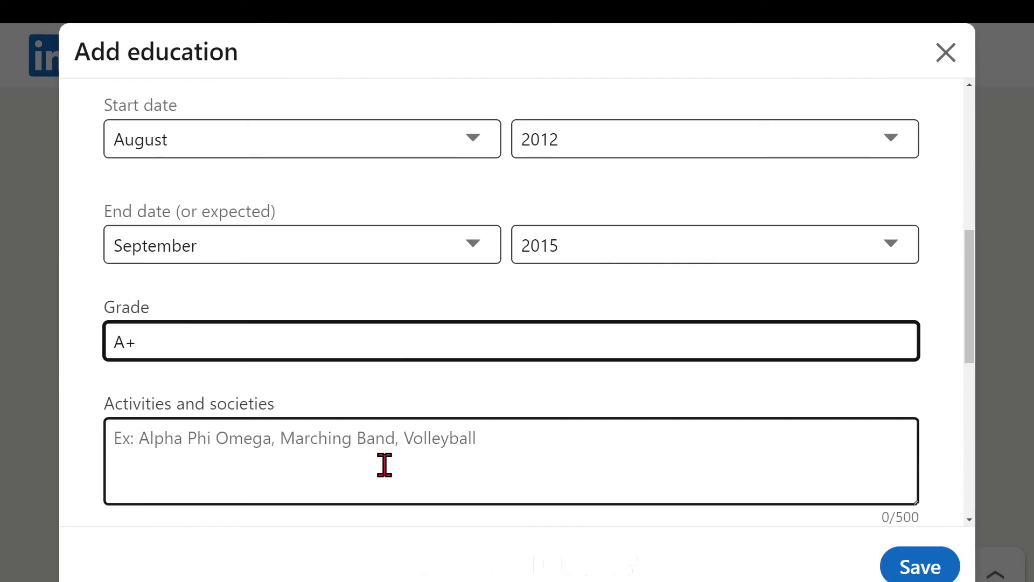
- Enter 'NGO volunteering for social upliftment' in Activities and societies, correcting the misspelling
click(384, 465)
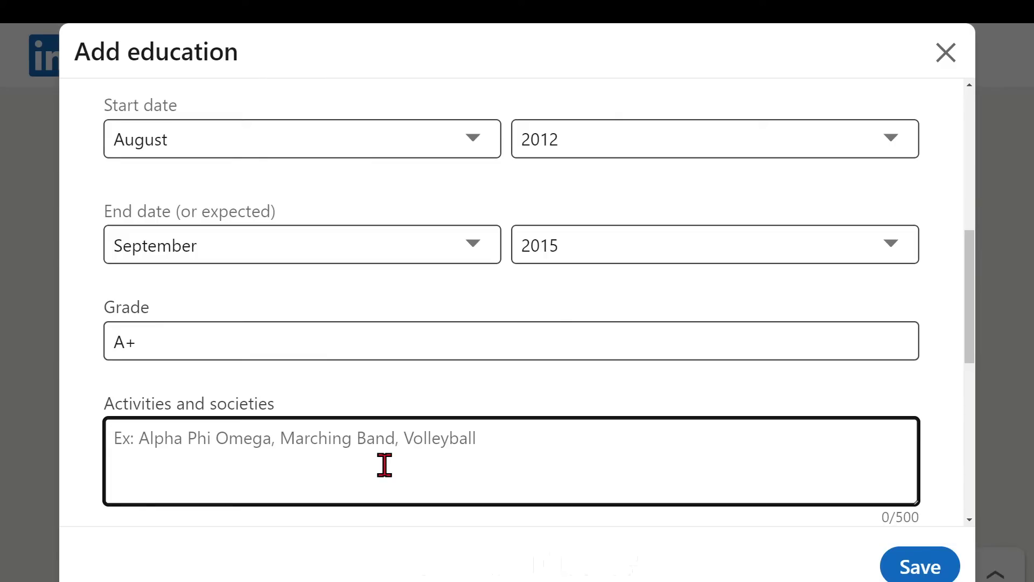
text(N)
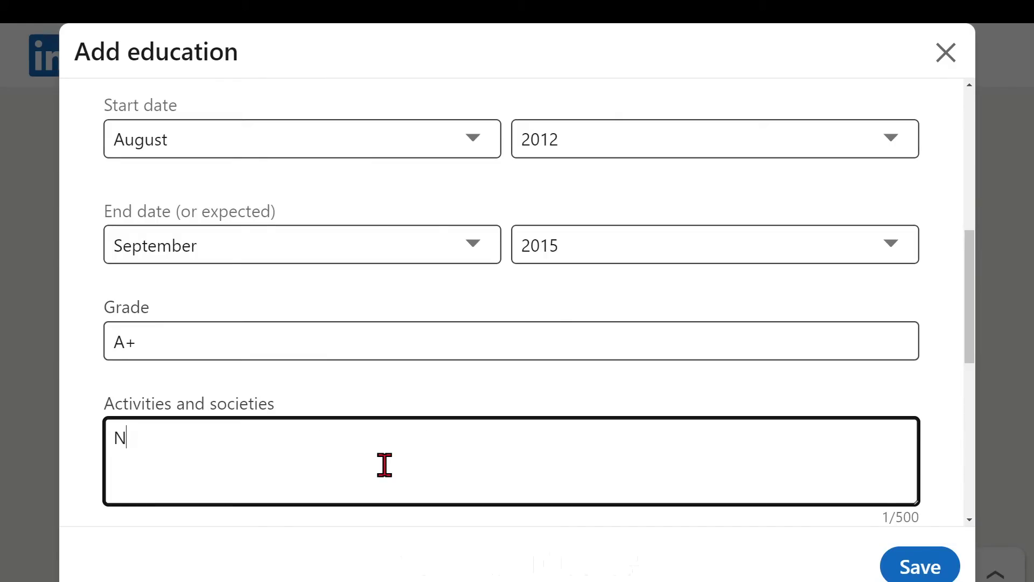
text(GO volunteering )
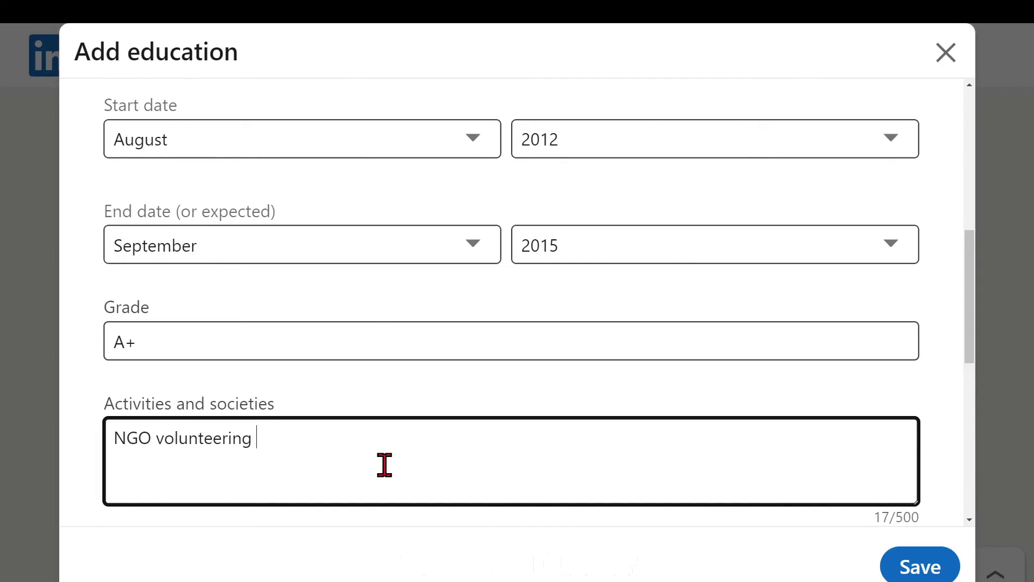
text(for social upl)
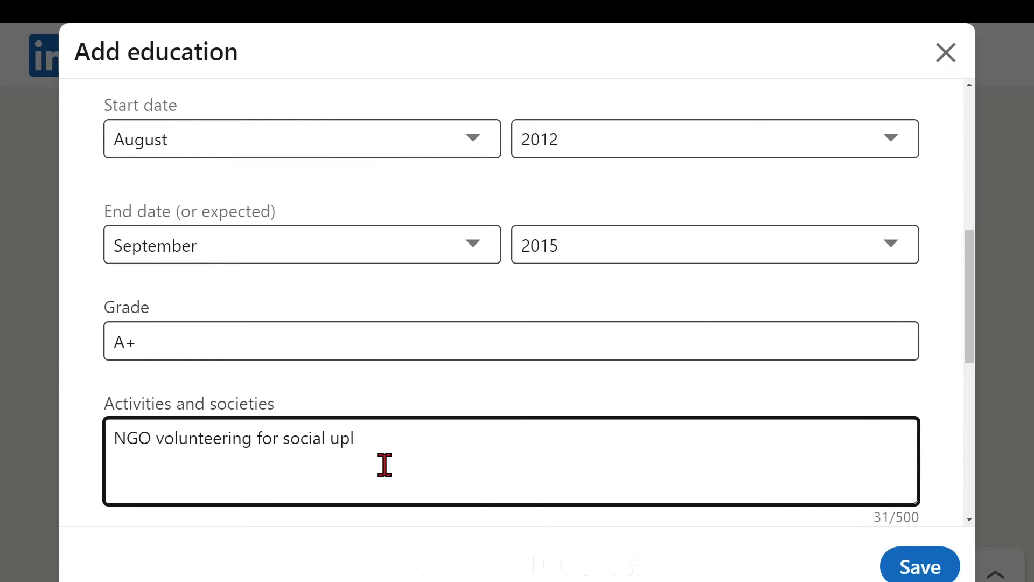
text(itment)
key(Left)
key(Left)
key(Left)
key(Left)
key(Left)
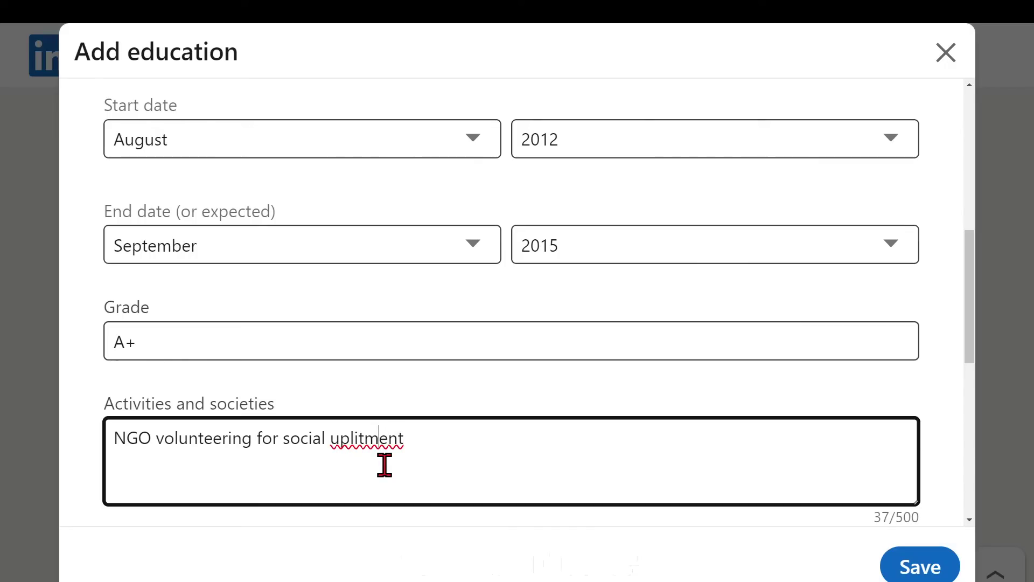
text(f)
click(418, 451)
scroll(417, 450, down, 2)
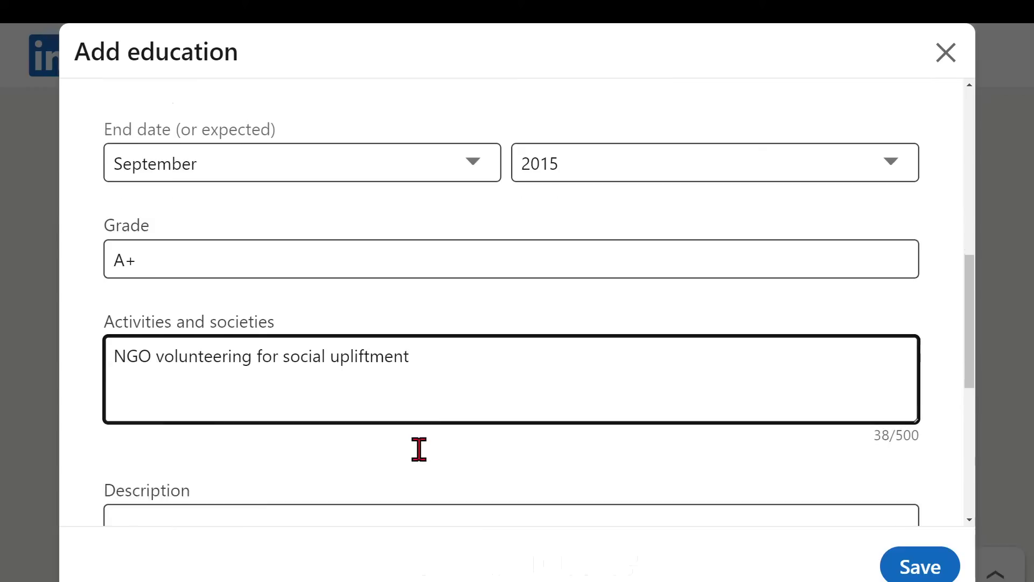
click(407, 486)
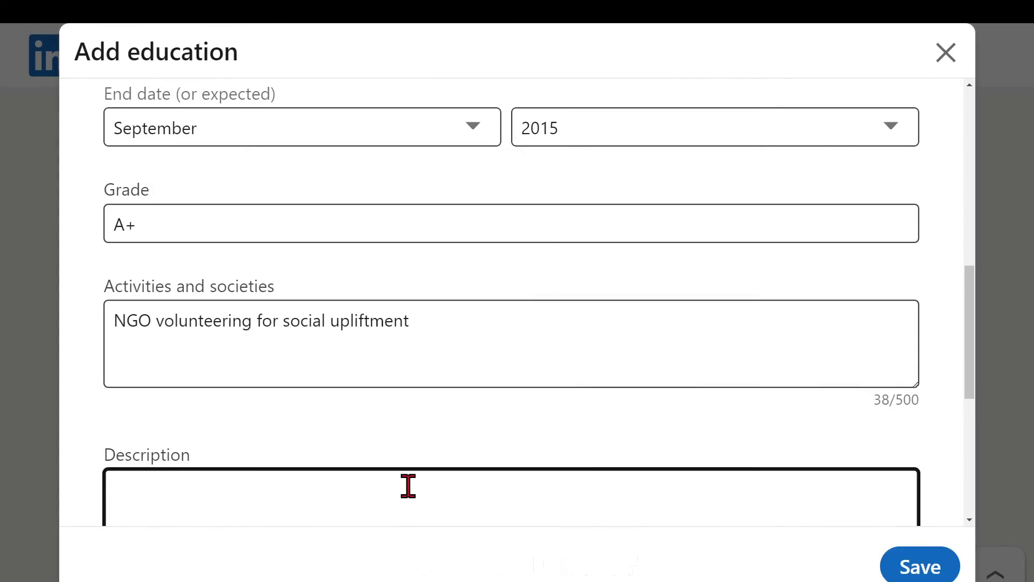
- Review the filled education form, then switch to the ChatGPT conversation with the generated description
scroll(408, 486, down, 2)
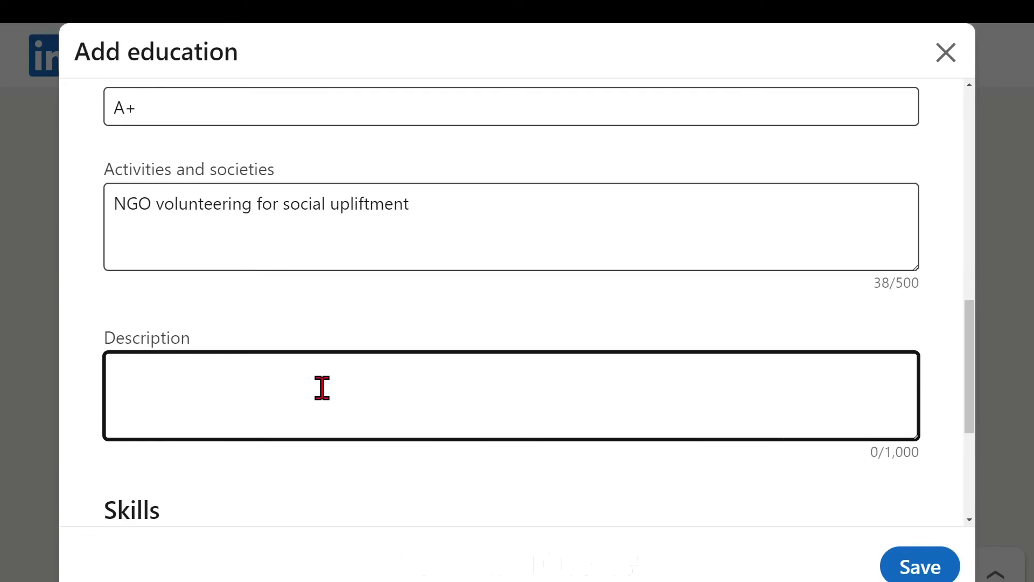
scroll(330, 395, up, 5)
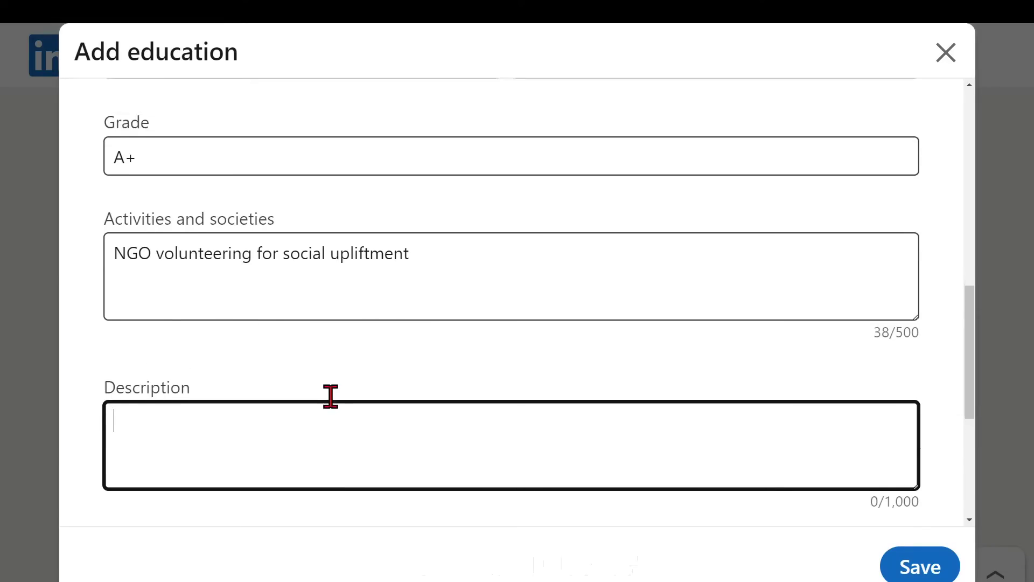
scroll(330, 409, up, 7)
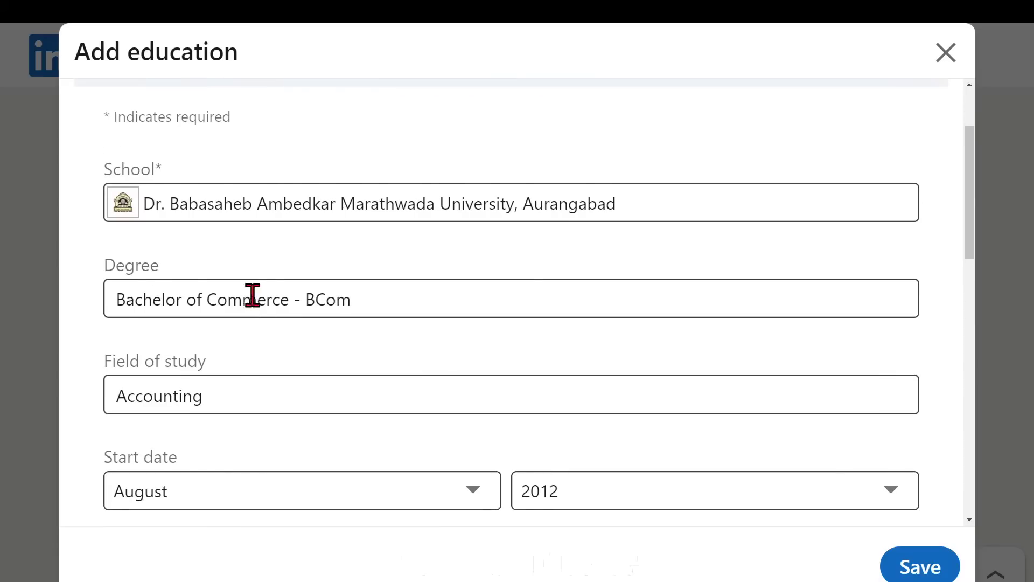
scroll(195, 366, down, 12)
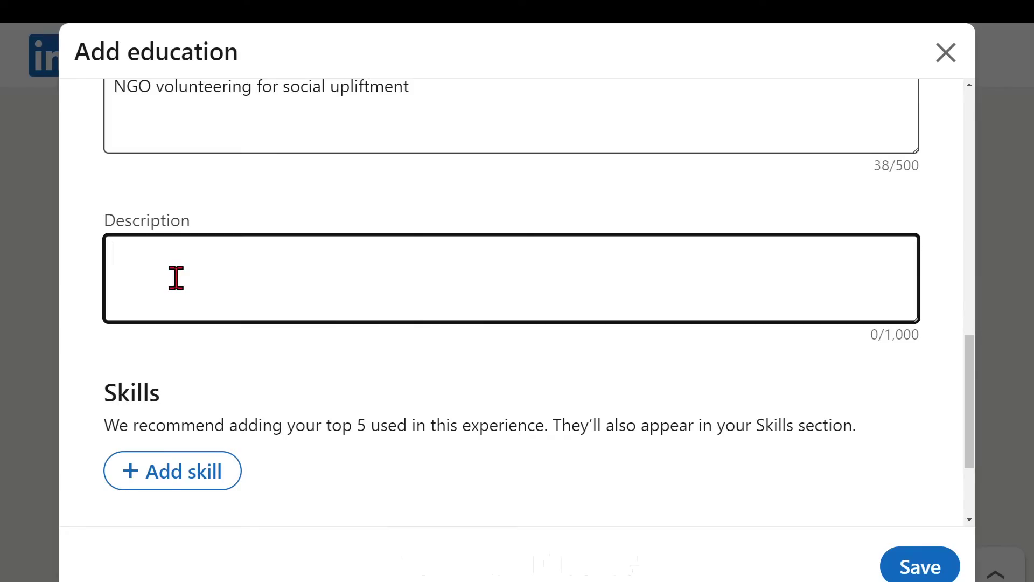
mouse_move(464, 45)
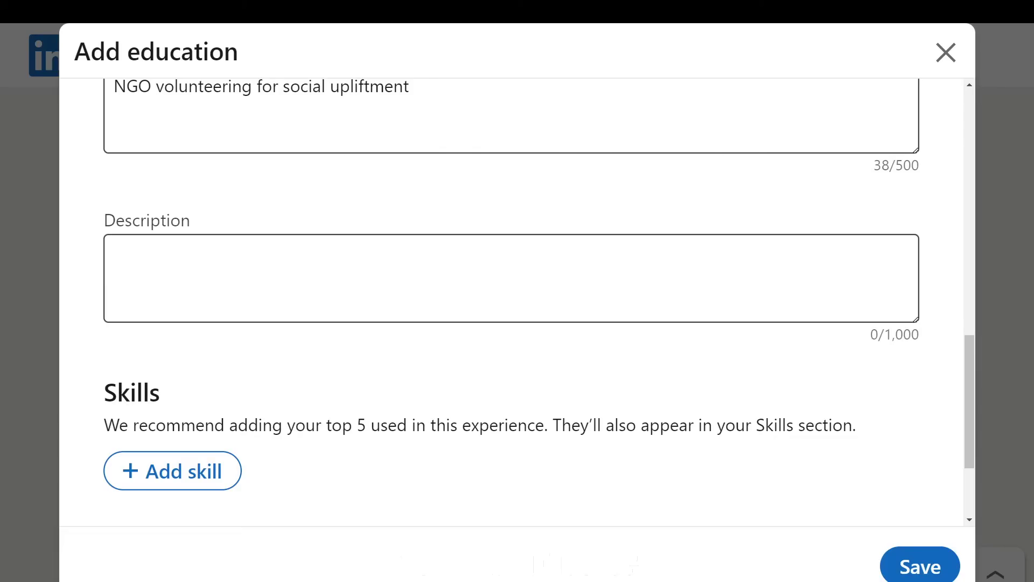
key(alt+Tab)
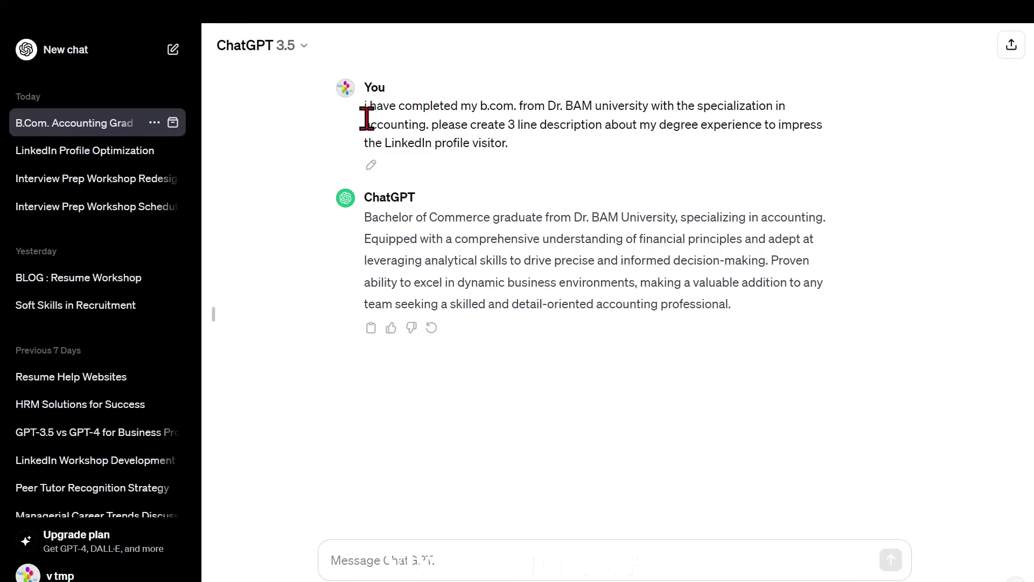
- Select the generated B.Com accounting description in ChatGPT's reply and return to LinkedIn
drag(365, 108, 543, 147)
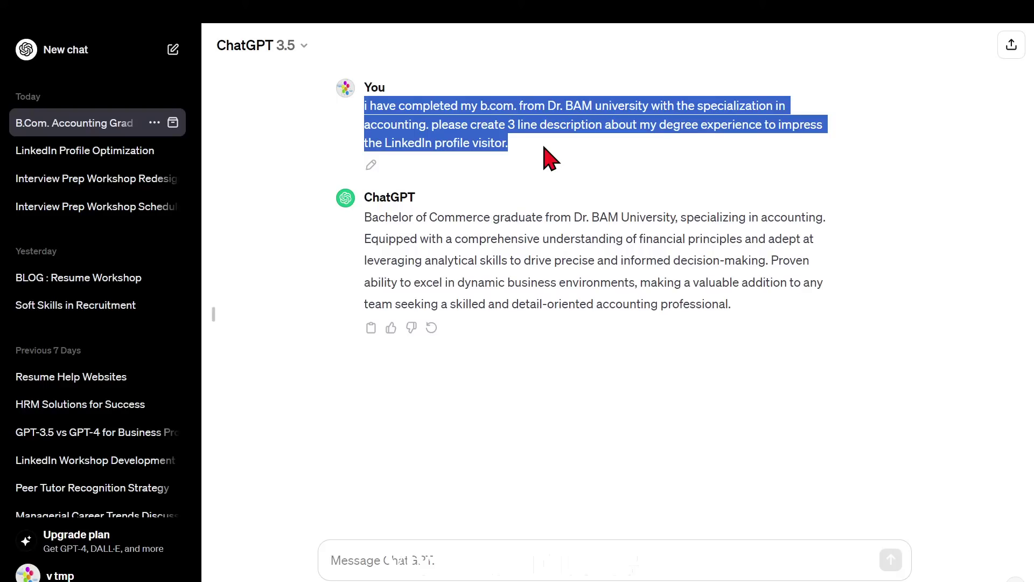
click(550, 160)
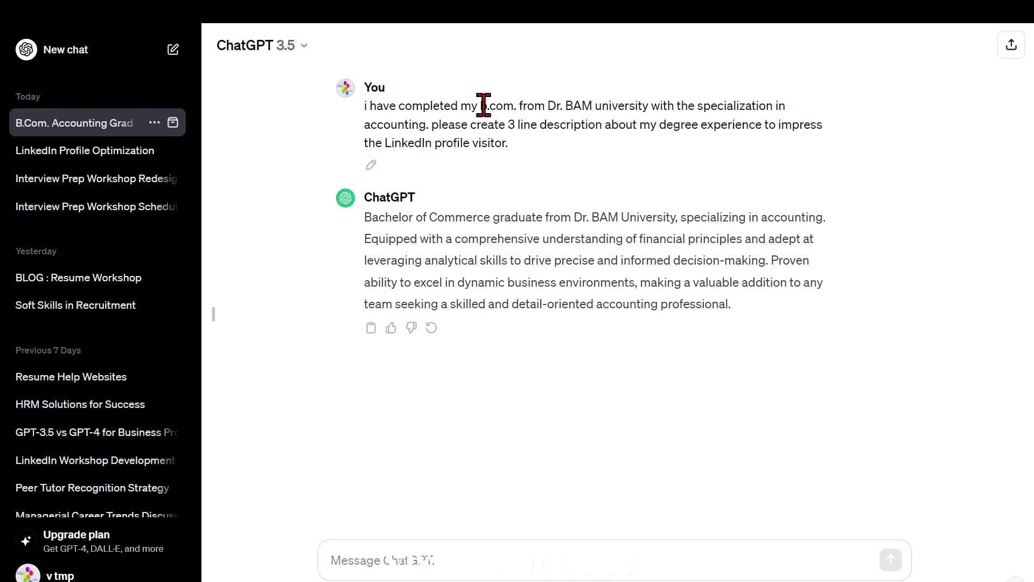
drag(480, 106, 583, 106)
drag(364, 124, 426, 125)
click(543, 169)
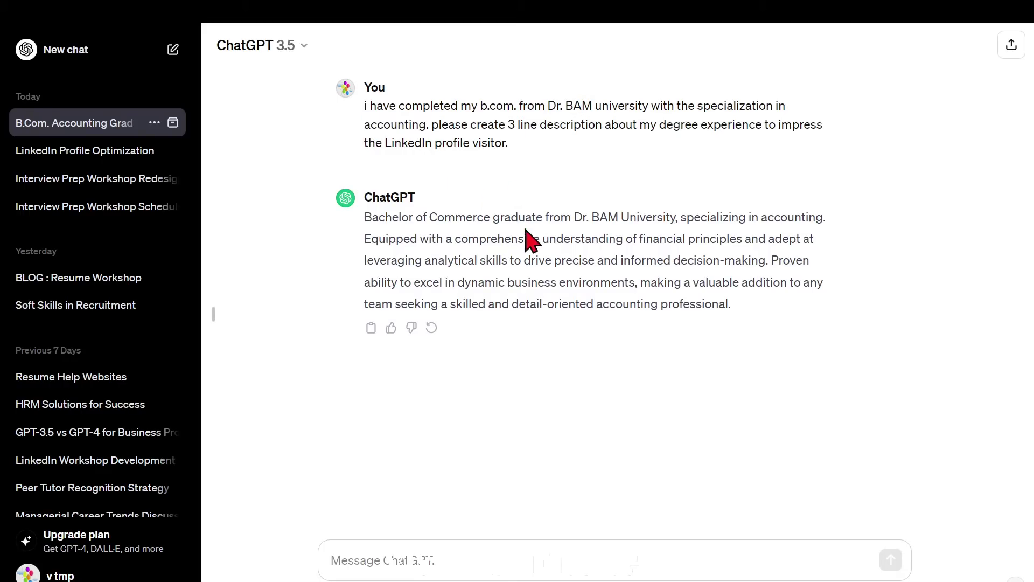
drag(364, 217, 759, 318)
key(ctrl+c)
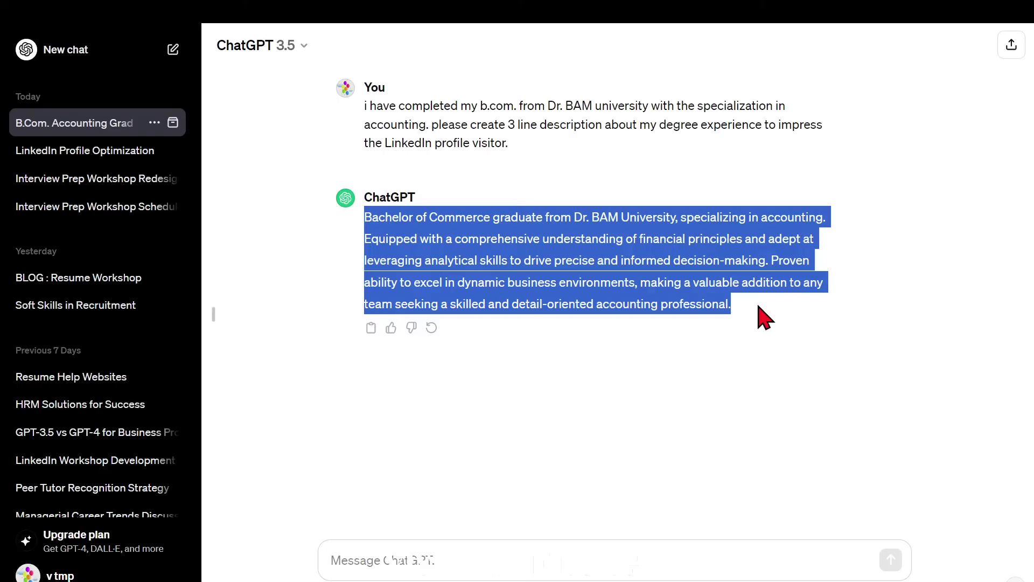
key(alt+Tab)
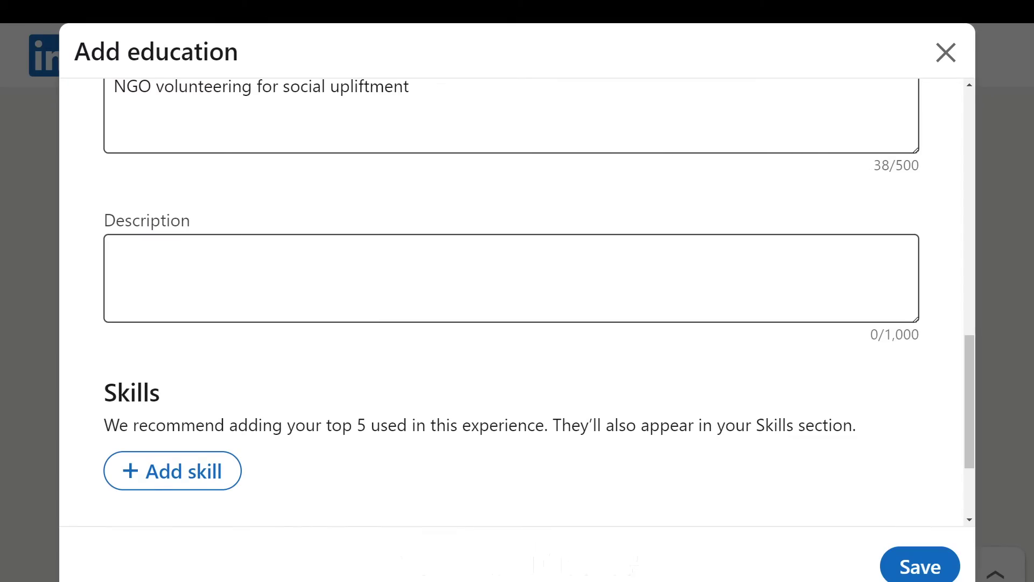
- Paste the ChatGPT accounting summary into Description, filling 399 of 1,000 characters
click(350, 270)
key(ctrl+v)
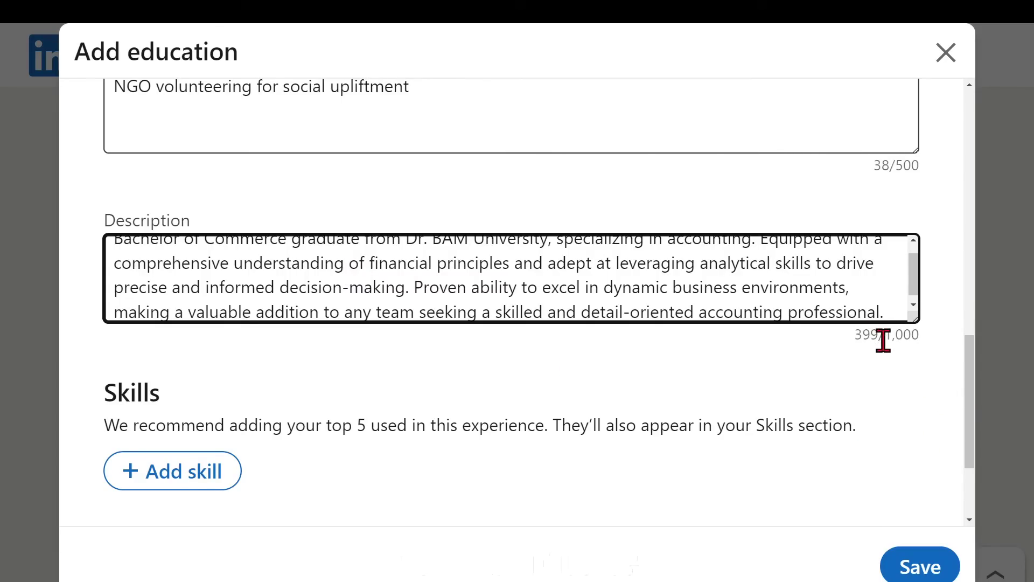
drag(884, 337, 920, 339)
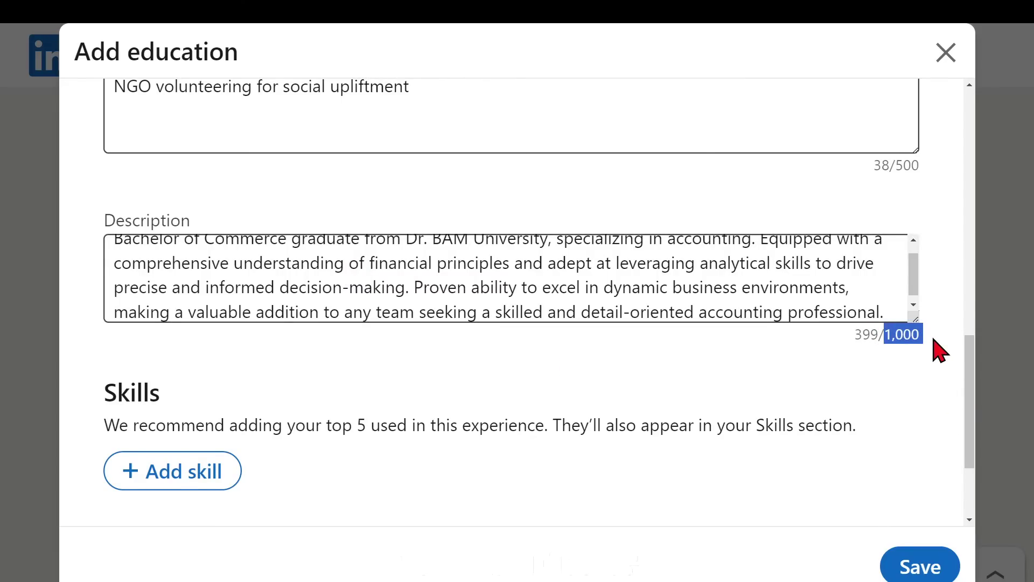
click(716, 318)
scroll(676, 293, up, 1)
scroll(676, 293, down, 1)
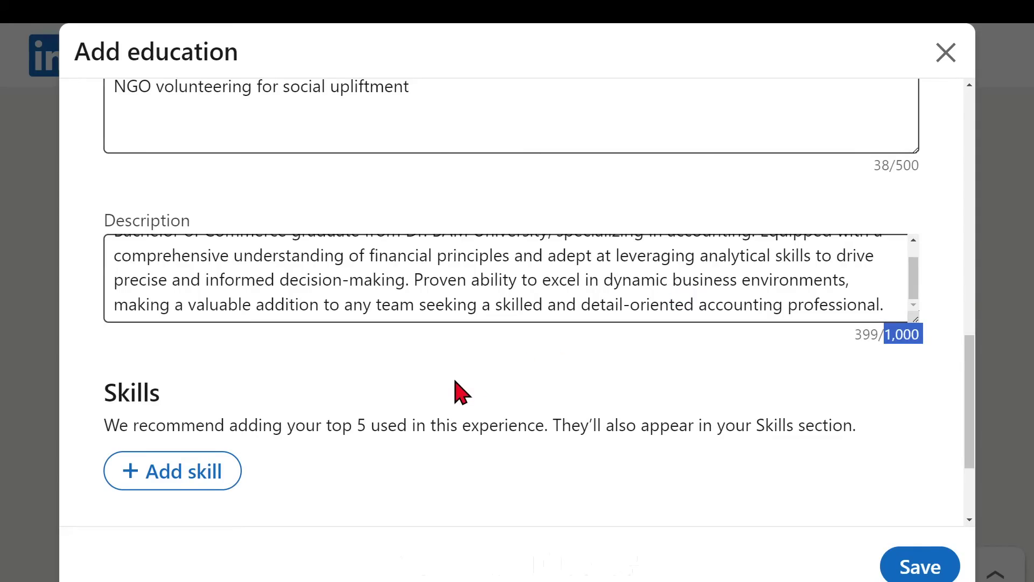
- Add Accounting and Tally ERP as skills on the education entry
scroll(454, 393, down, 2)
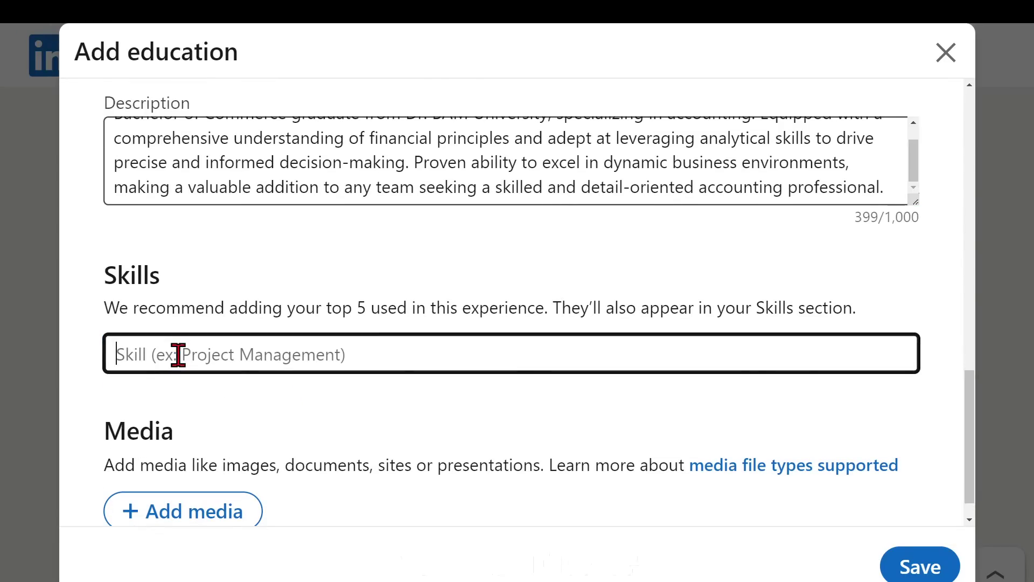
text(accoun)
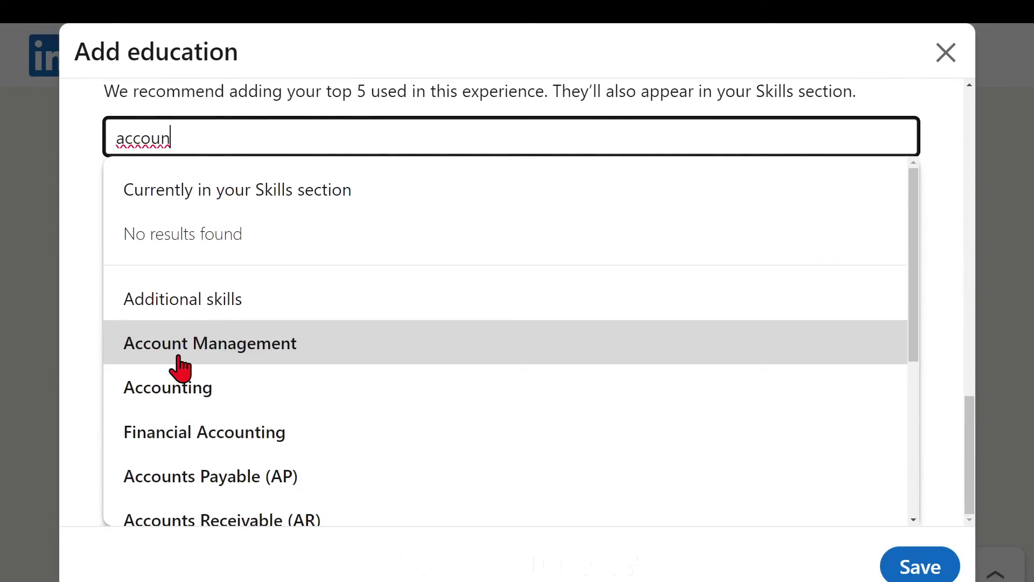
click(183, 409)
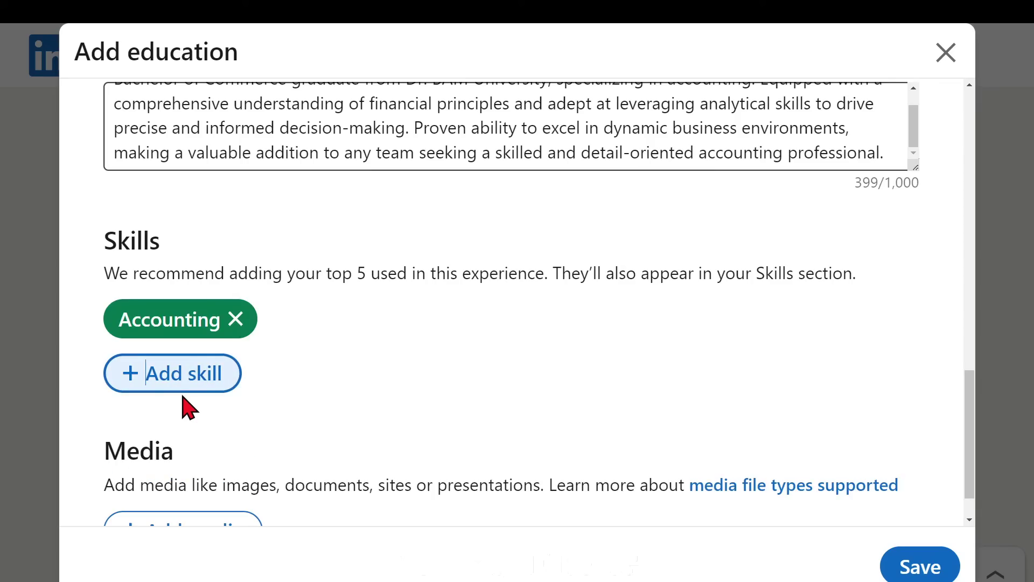
click(189, 377)
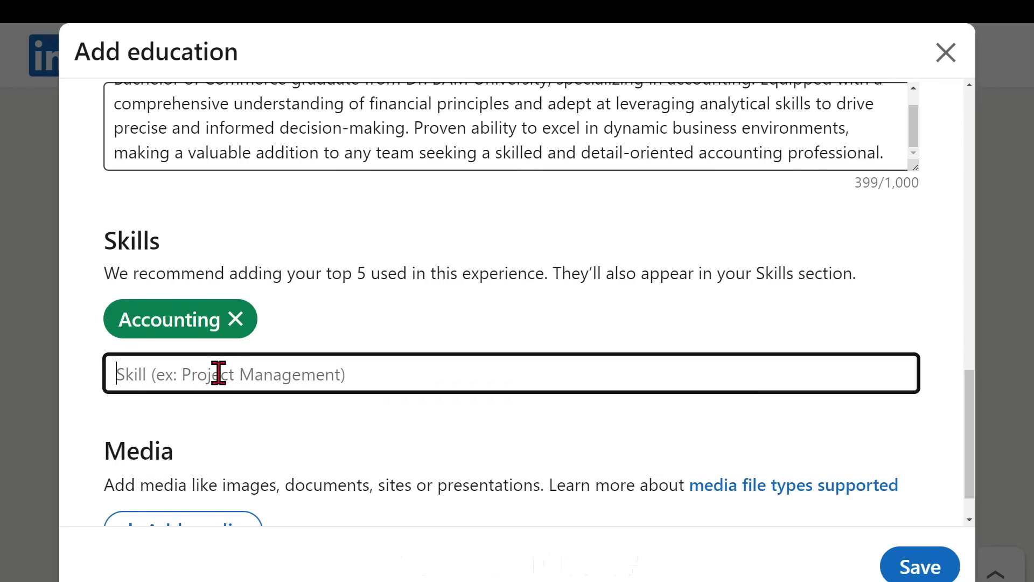
text(tally)
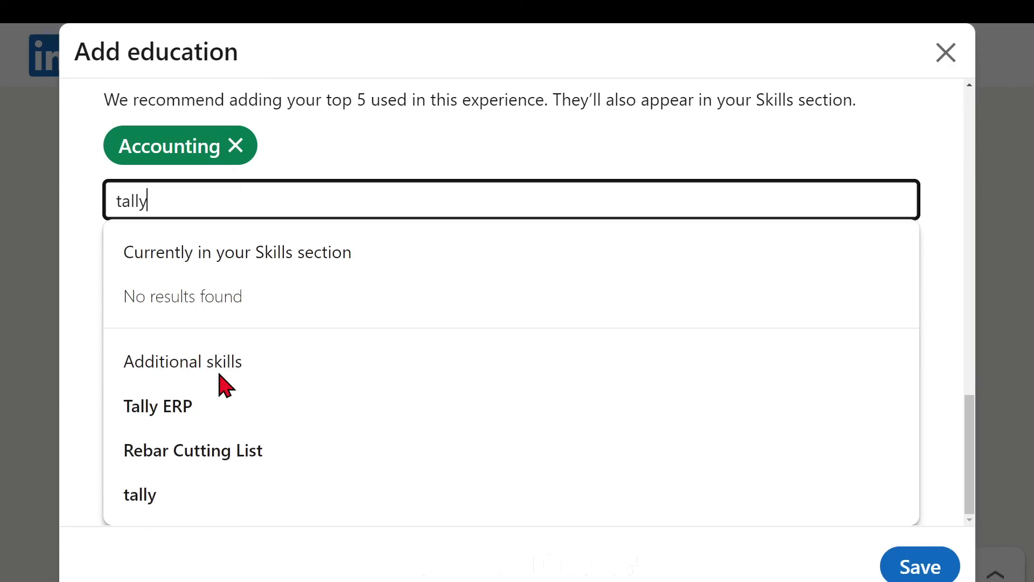
click(164, 420)
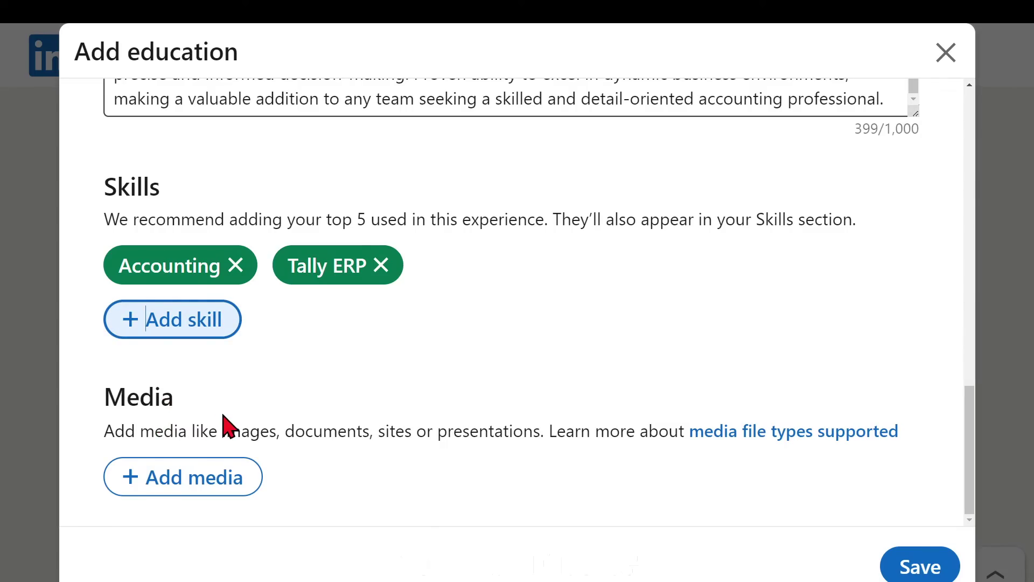
- Upload placement (Custom).jpg from the computer as a new media item
click(203, 491)
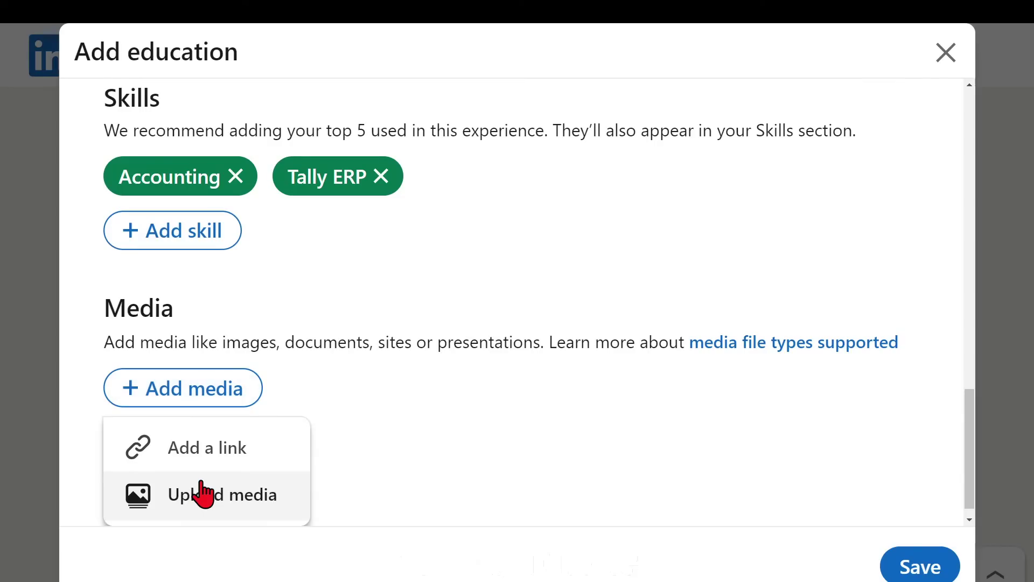
click(181, 503)
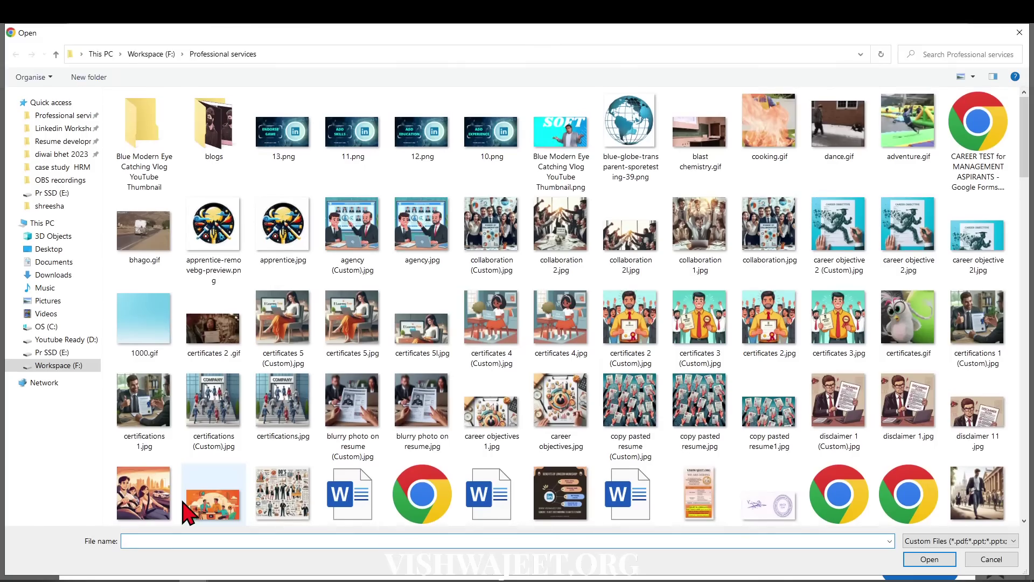
click(491, 232)
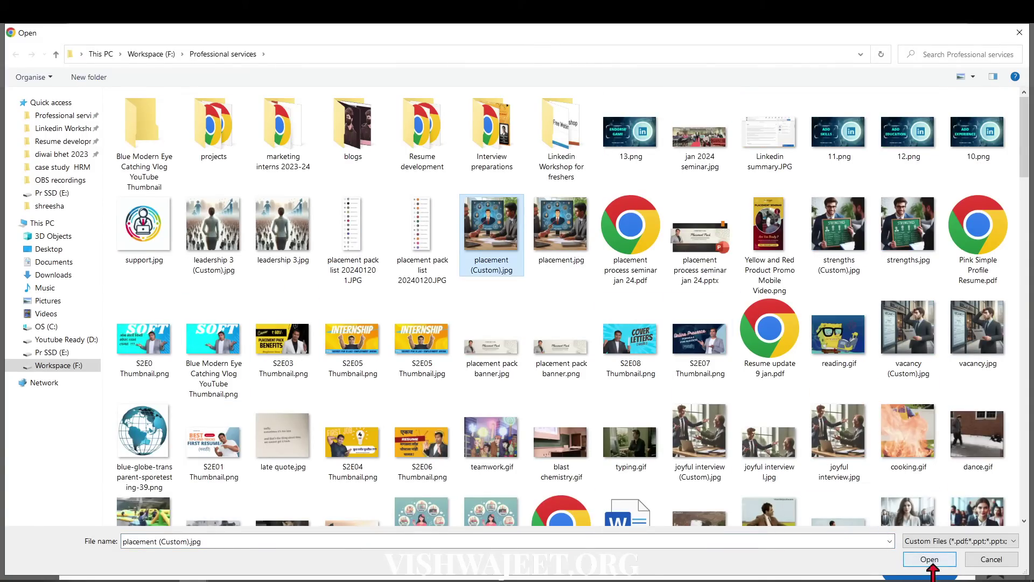
click(929, 559)
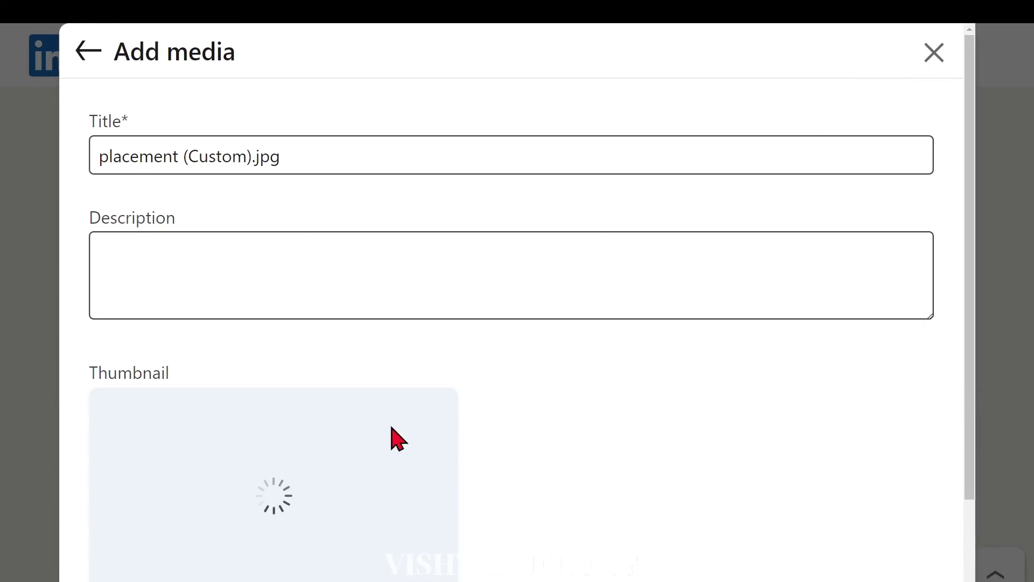
- Change the media title to 'Accounting award winner in intercollegiate competition 2013'
click(251, 162)
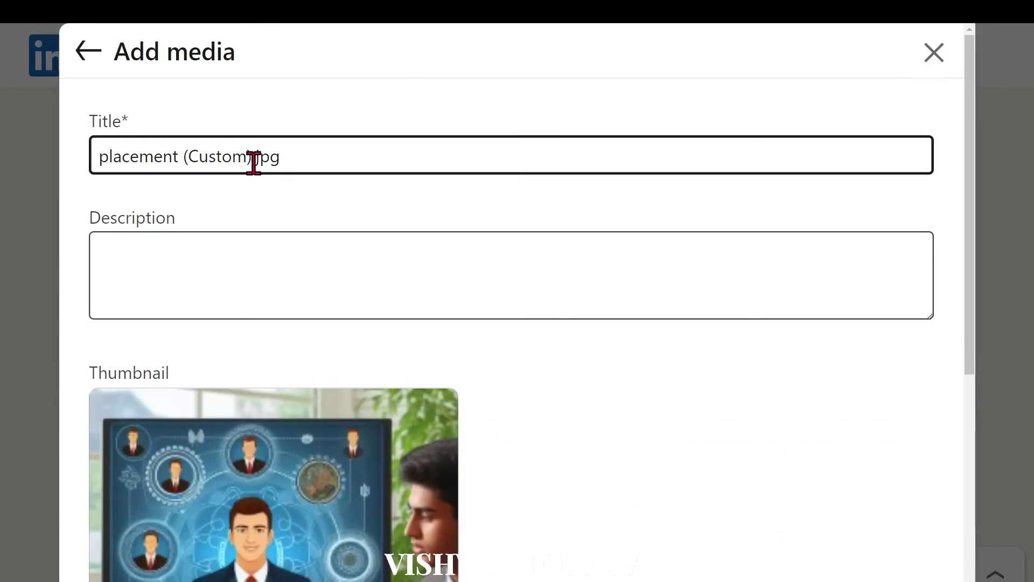
drag(252, 160, 297, 160)
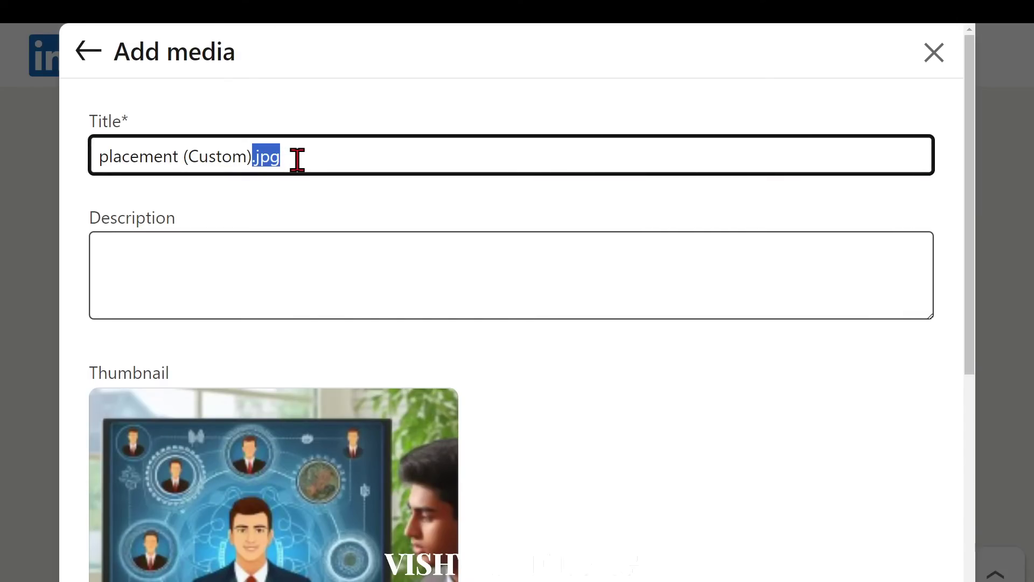
key(BackSpace)
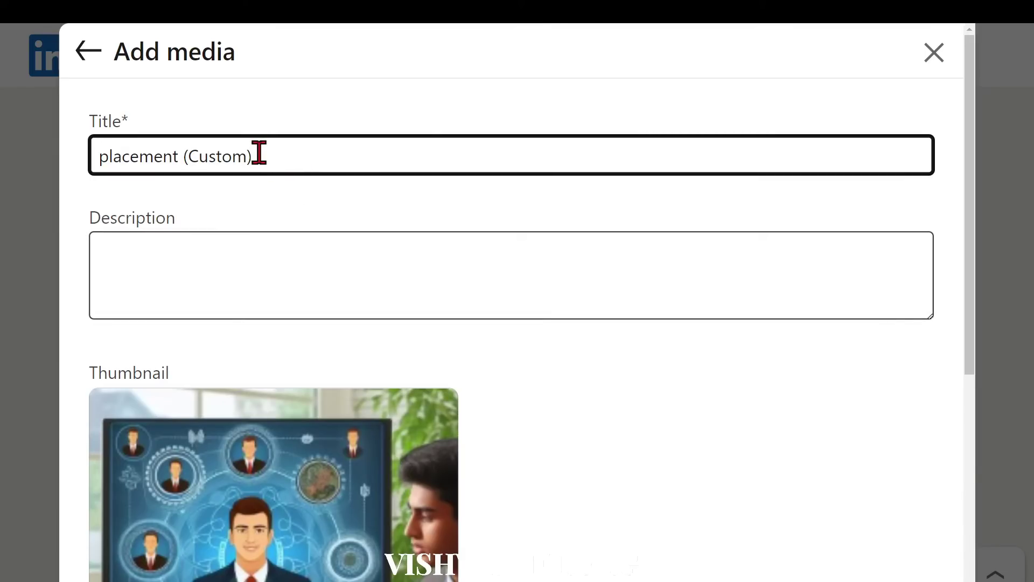
drag(259, 156, 101, 156)
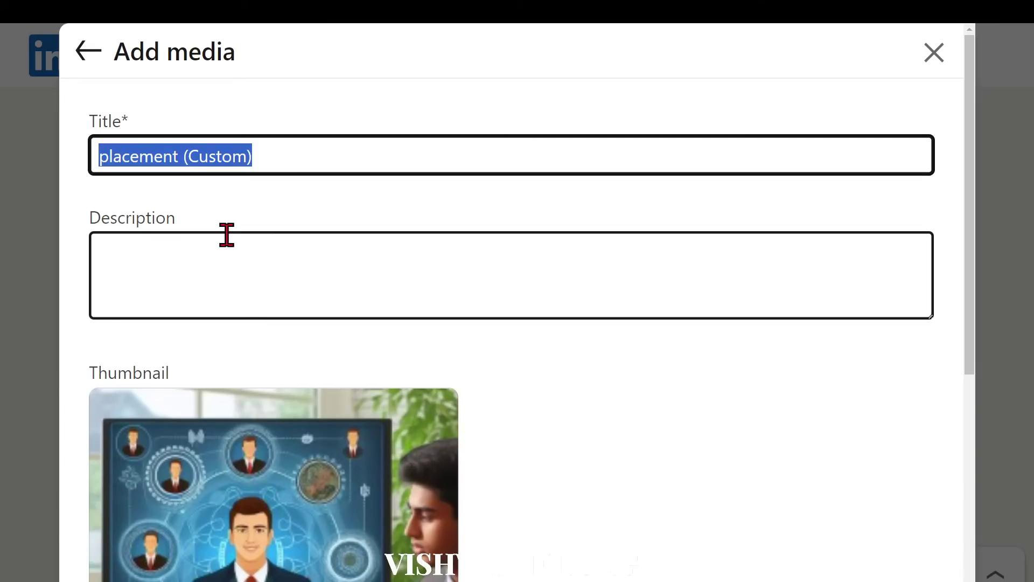
text(Account)
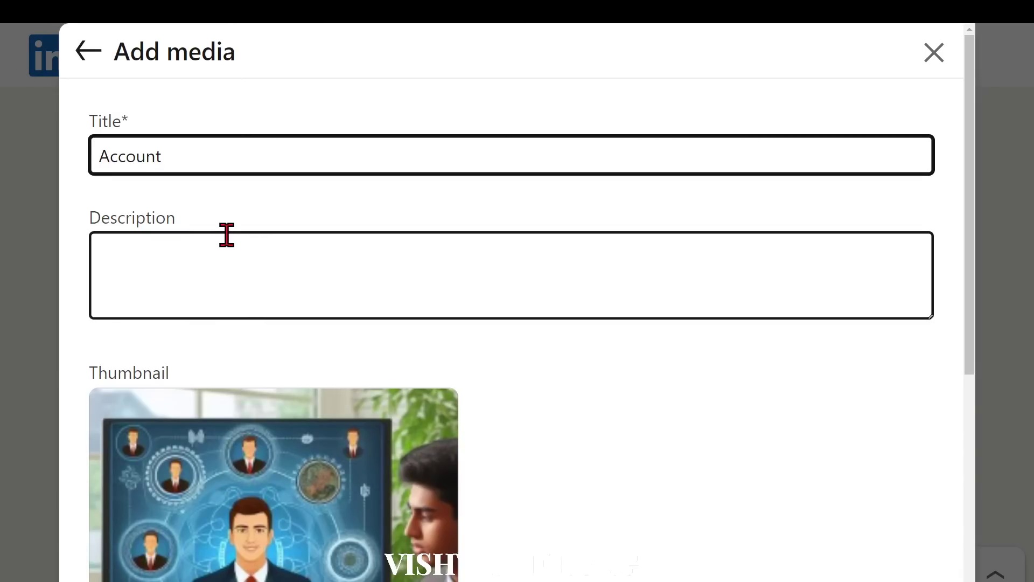
text(ing award winner in intercol)
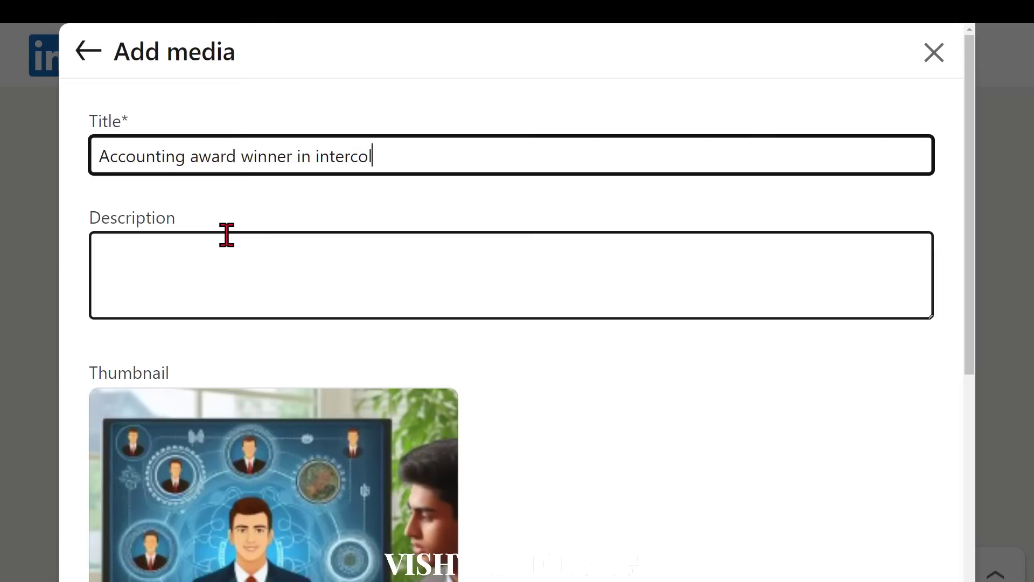
text(legiate compe)
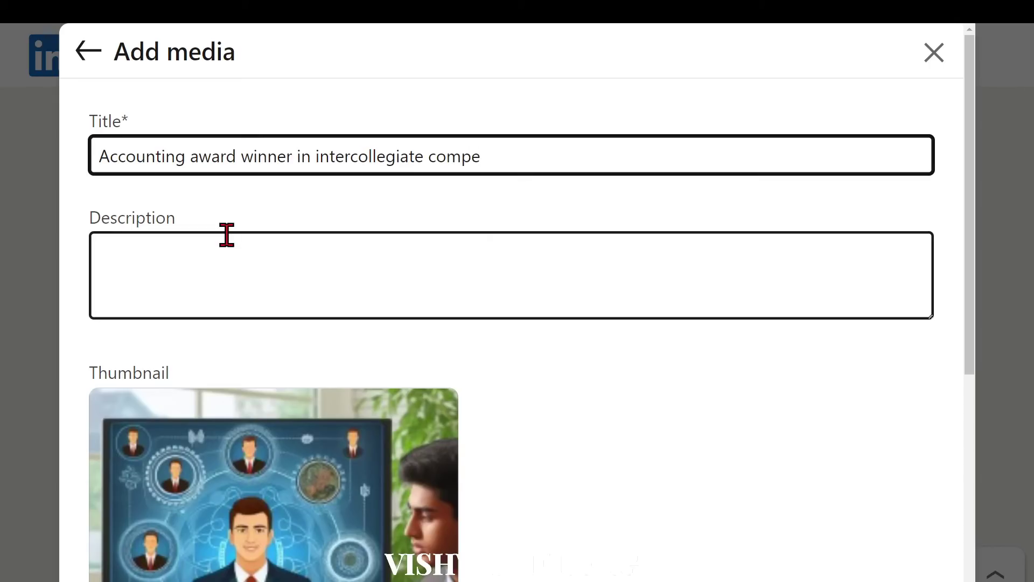
text(tition.)
key(BackSpace)
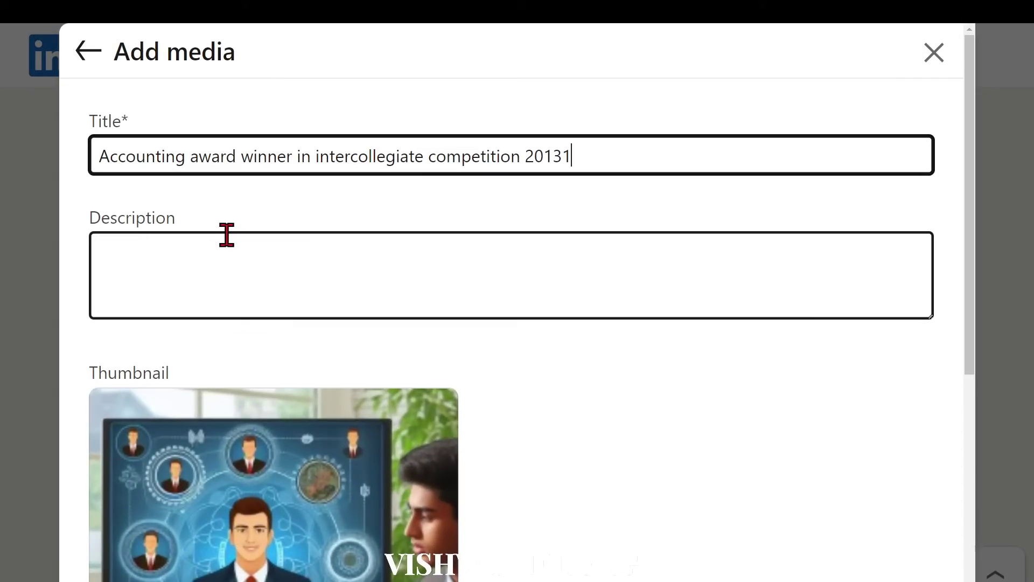
key(BackSpace)
click(232, 251)
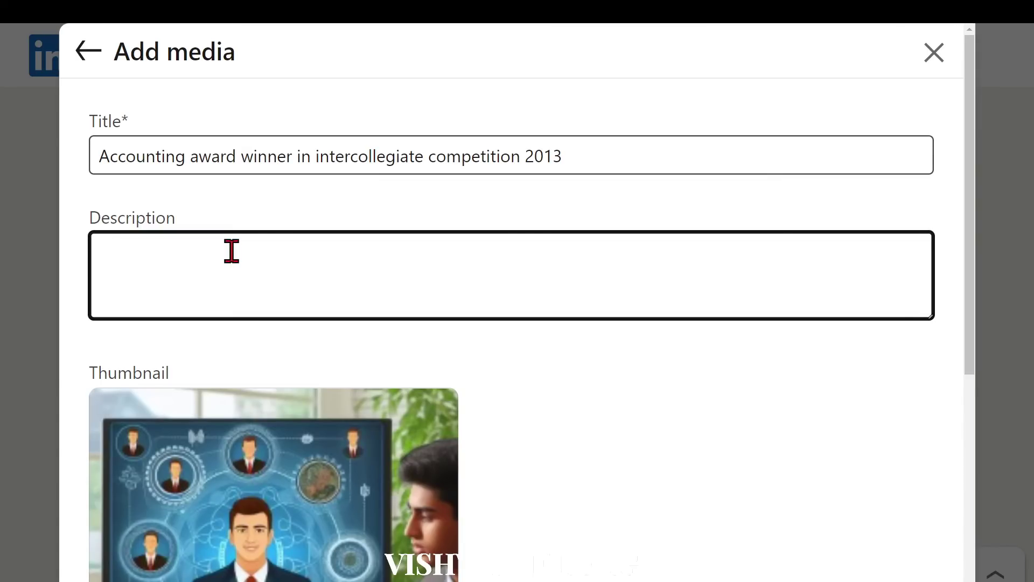
- Describe the award as first prize in accounting among 50 colleges, correcting 'Marathwada' to capitalised
text(out of 50 colleges)
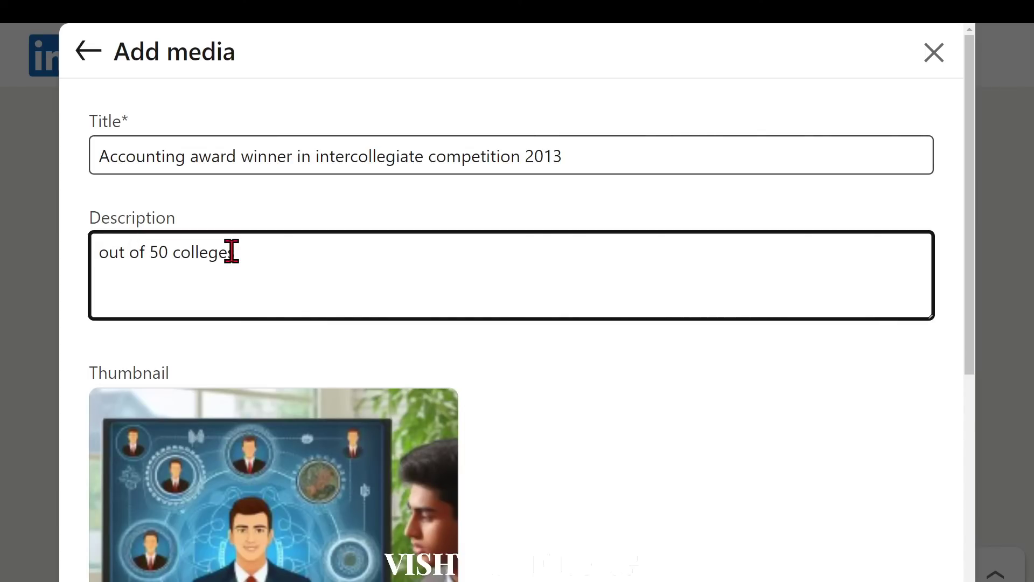
text( from marathwada )
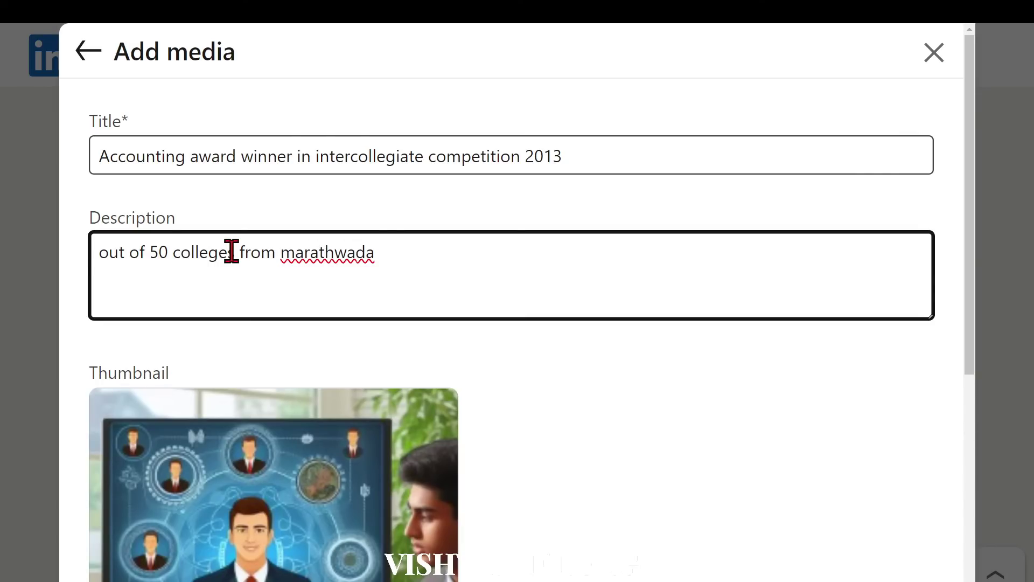
text(we have won )
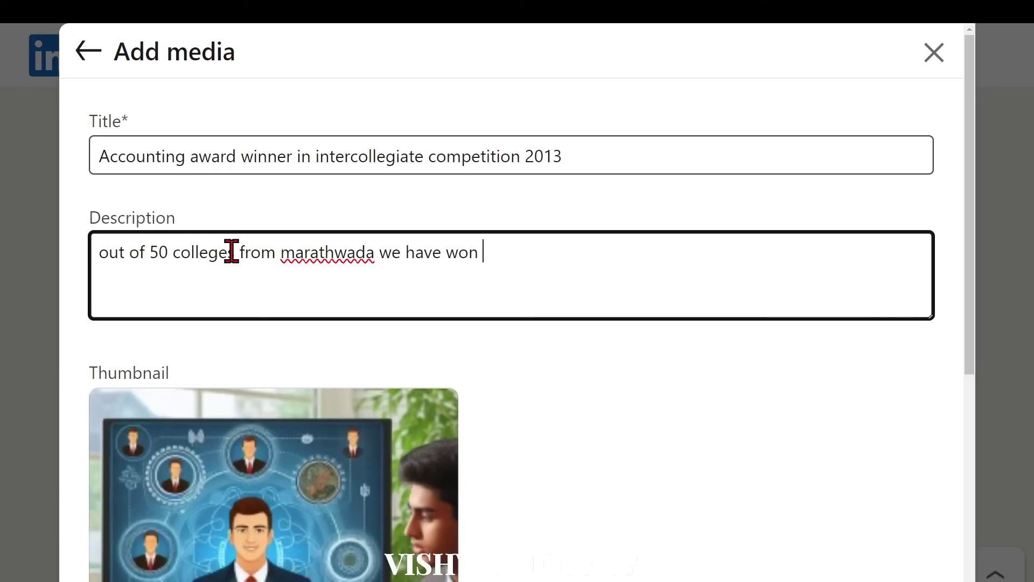
text(first )
text(fit)
text(rst prize )
text(for account)
text(ing.)
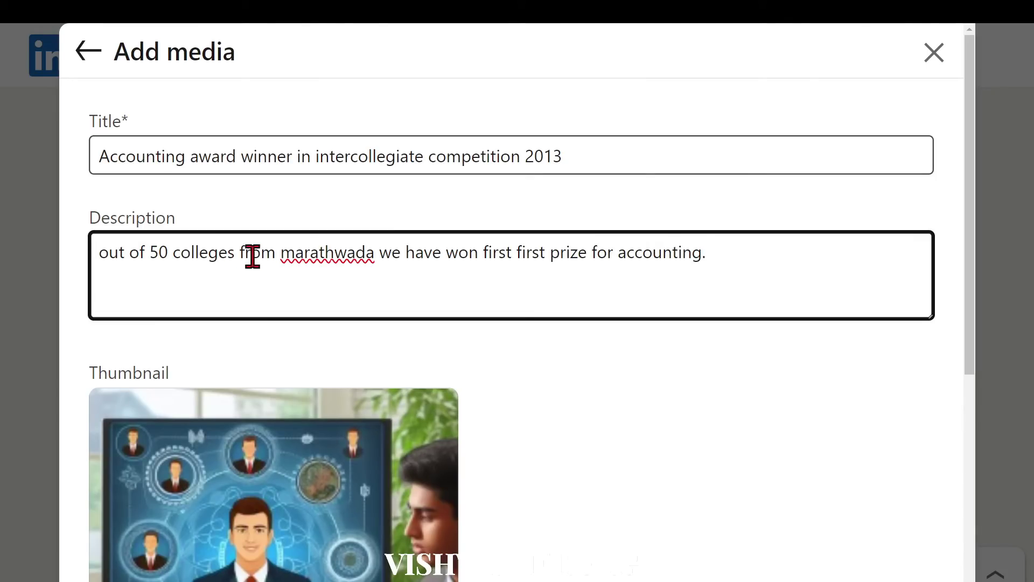
right_click(299, 258)
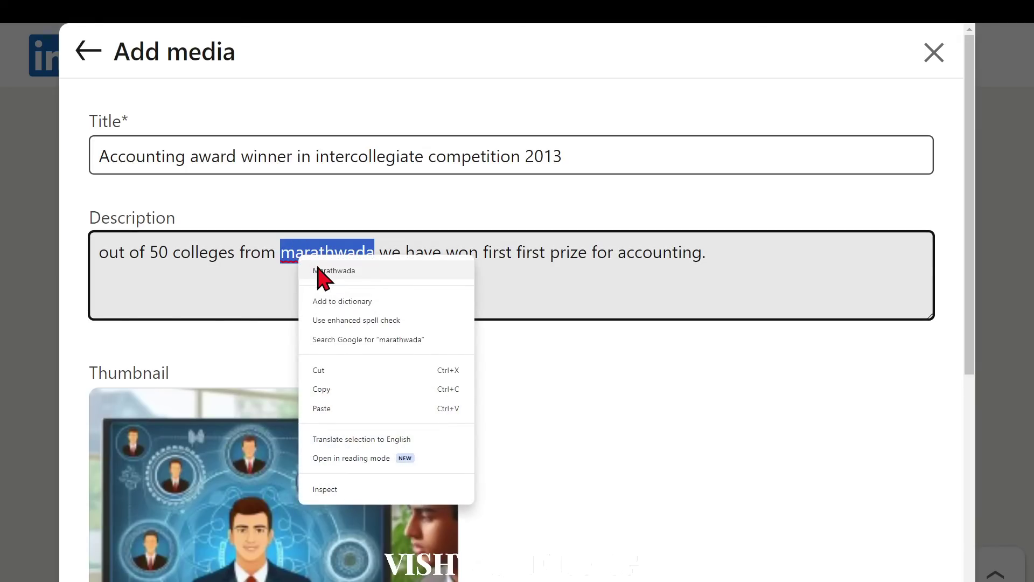
click(323, 271)
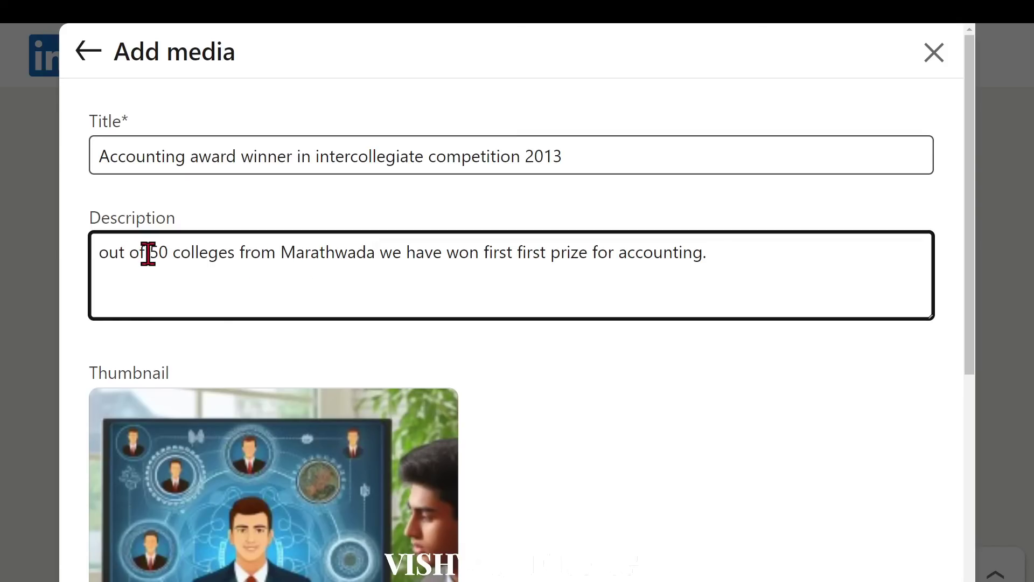
drag(148, 252, 233, 253)
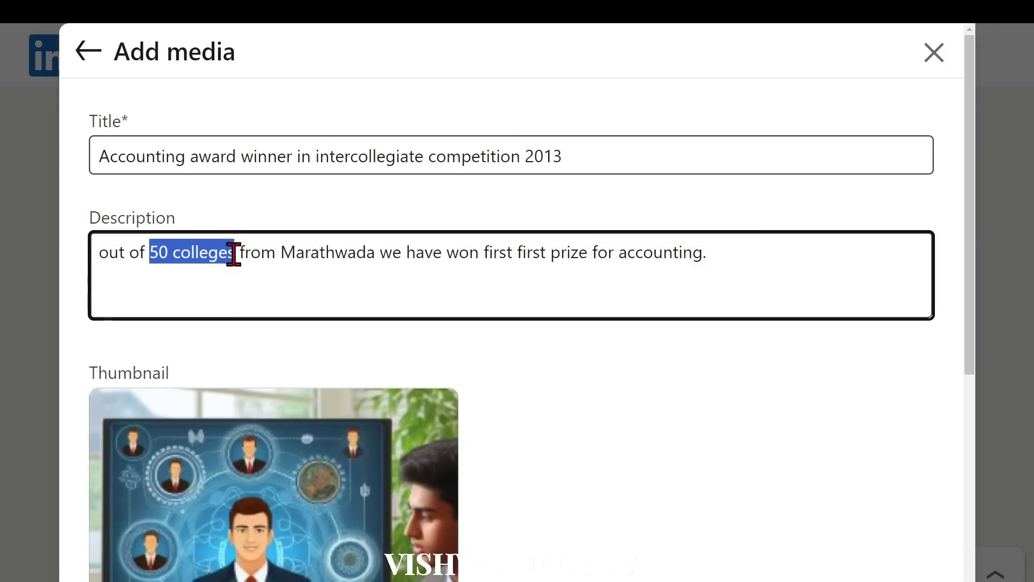
click(261, 284)
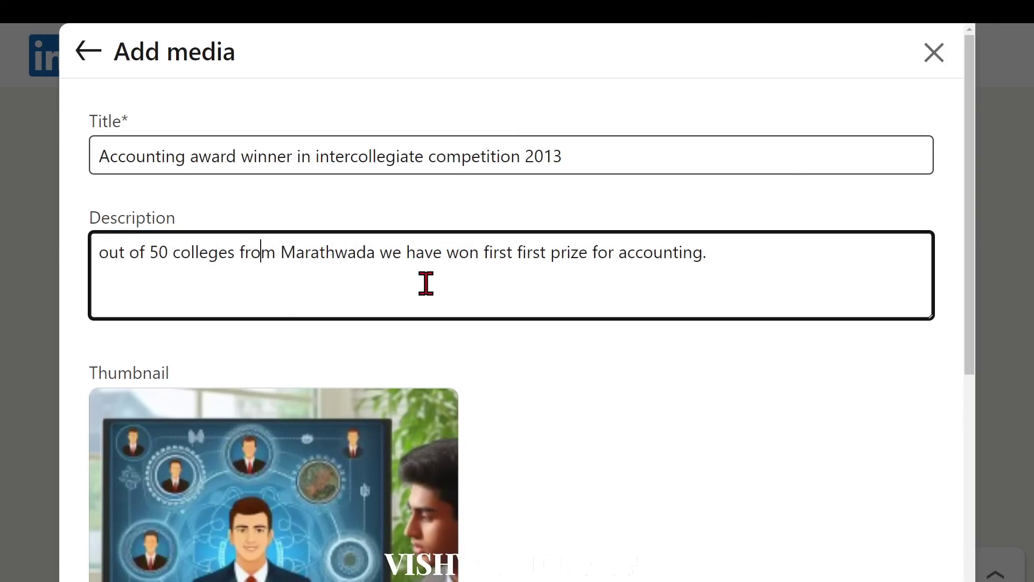
scroll(496, 375, down, 4)
scroll(506, 385, down, 3)
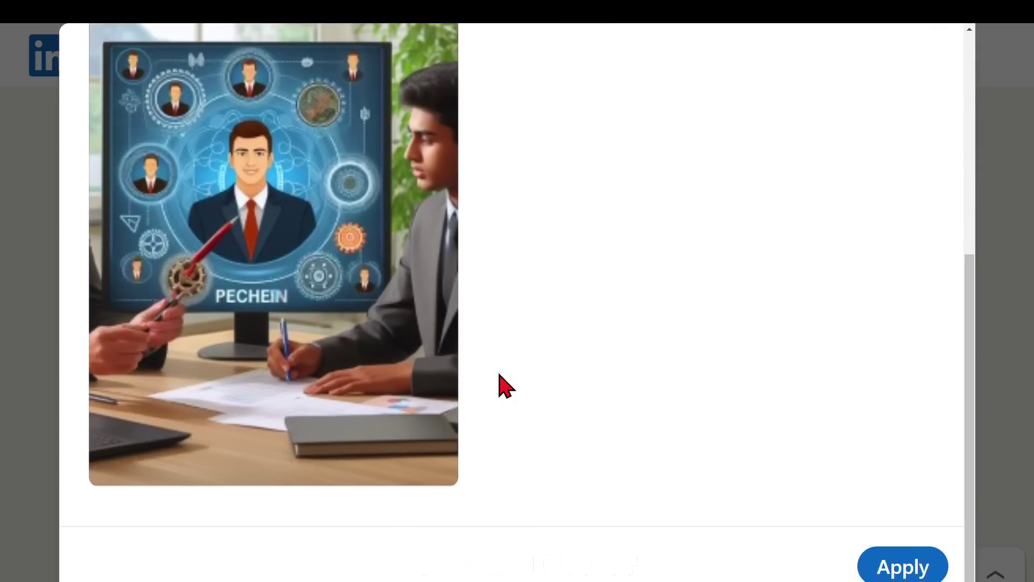
- Apply the award image with its title and description to the education entry's Media
click(915, 572)
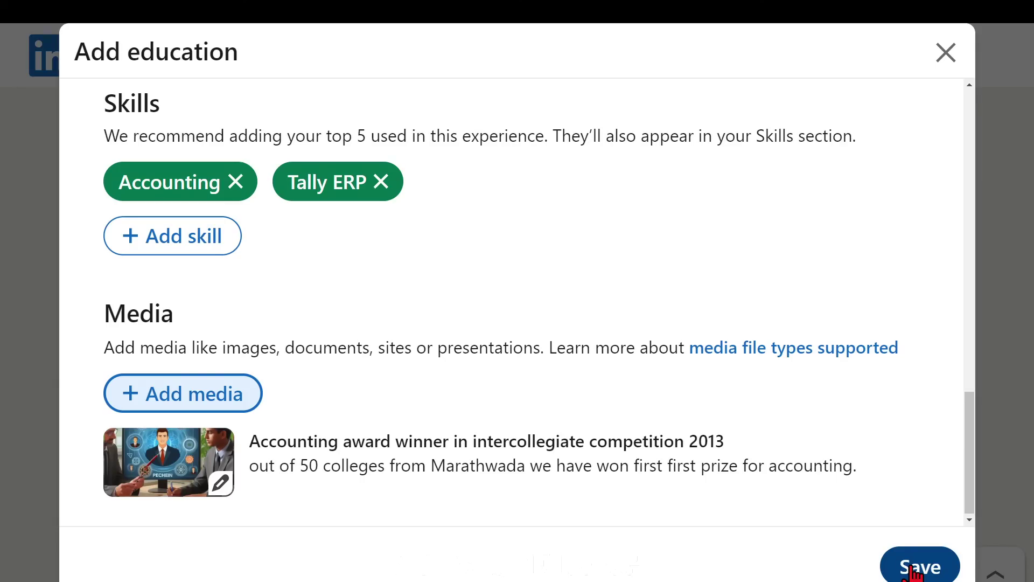
- Pick Dr. Babasaheb Ambedkar Marathwada University, Aurangabad from the school suggestions, then review the form
scroll(507, 332, up, 15)
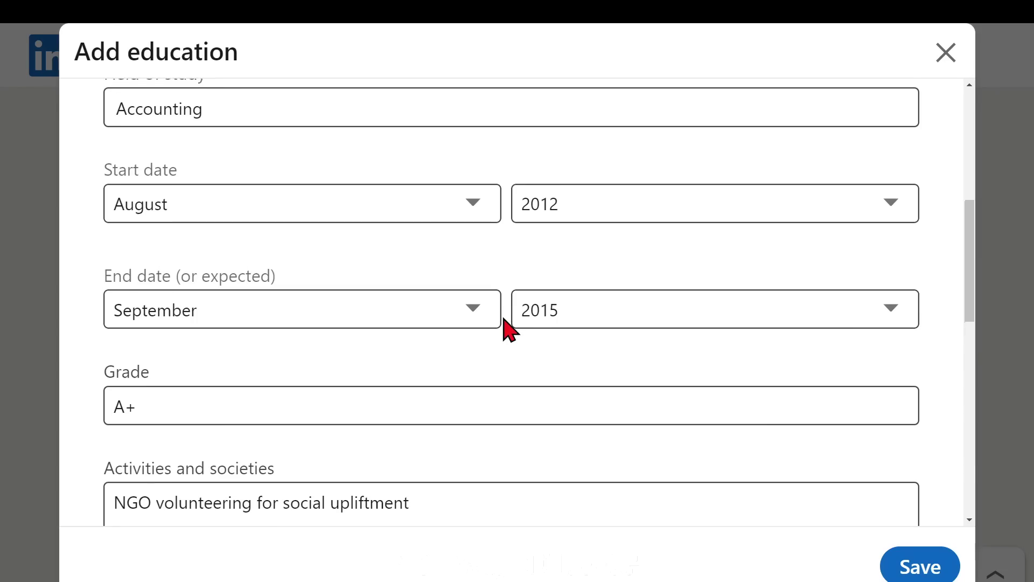
scroll(503, 318, up, 1)
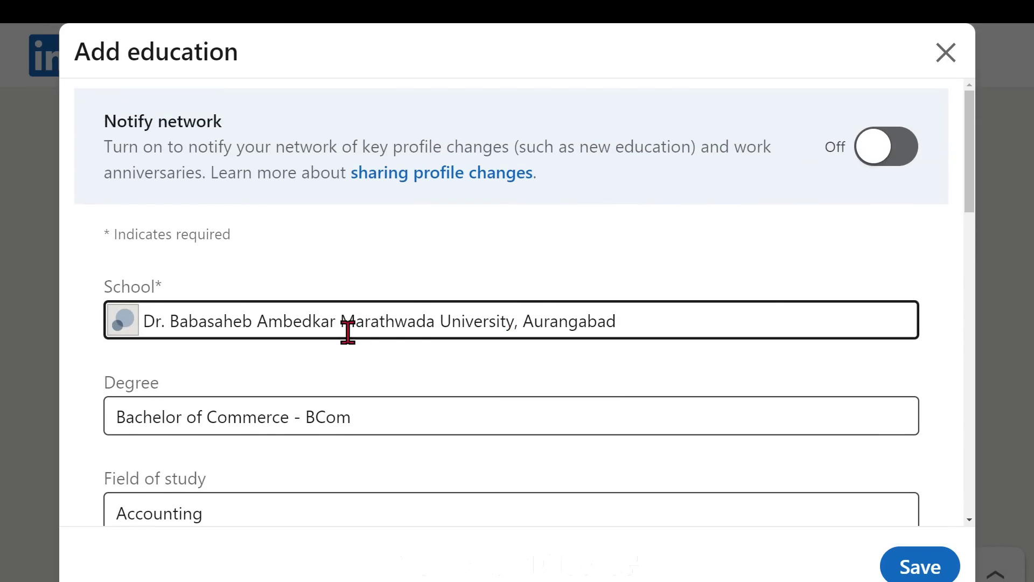
click(347, 329)
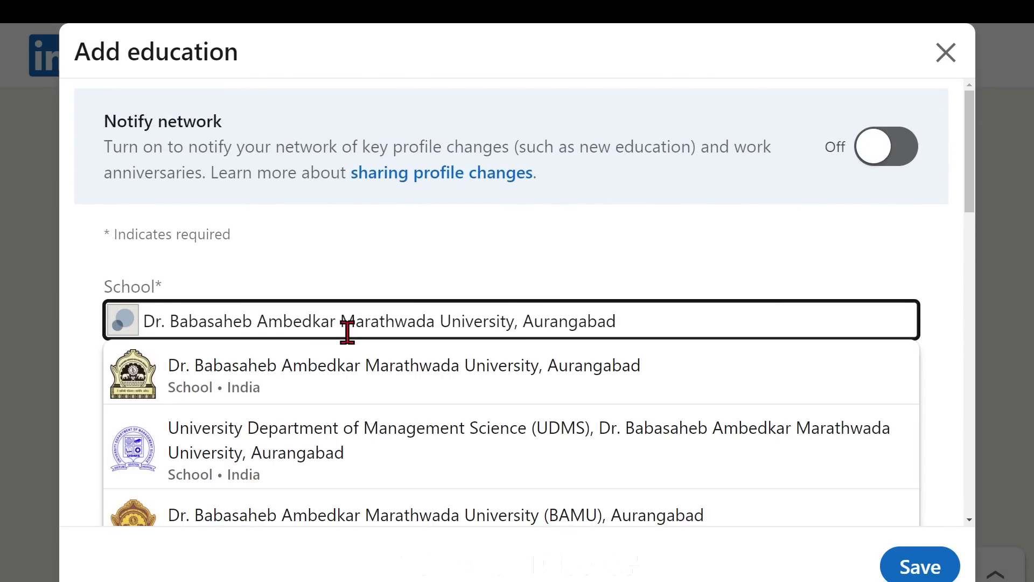
click(351, 380)
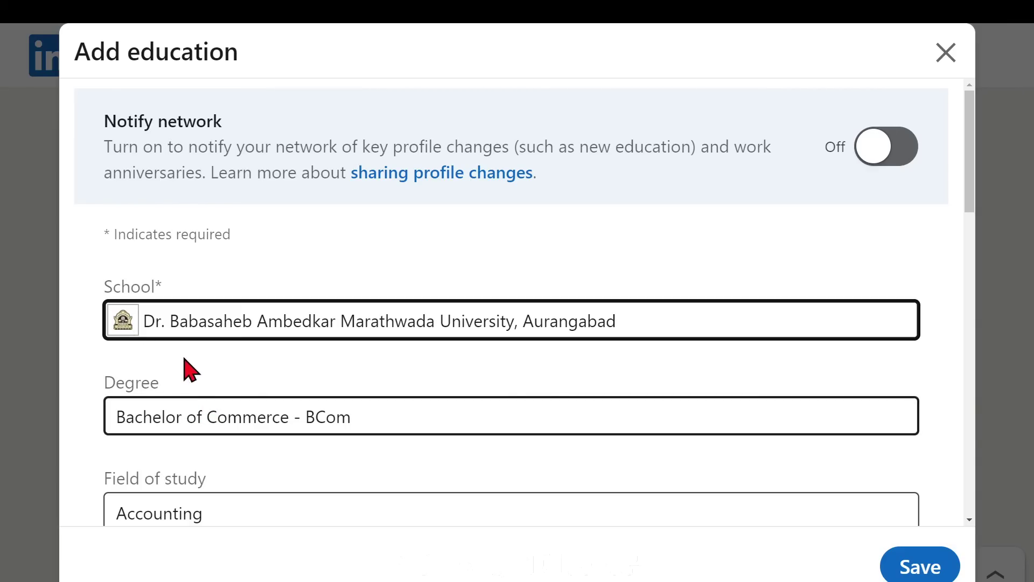
scroll(291, 418, down, 2)
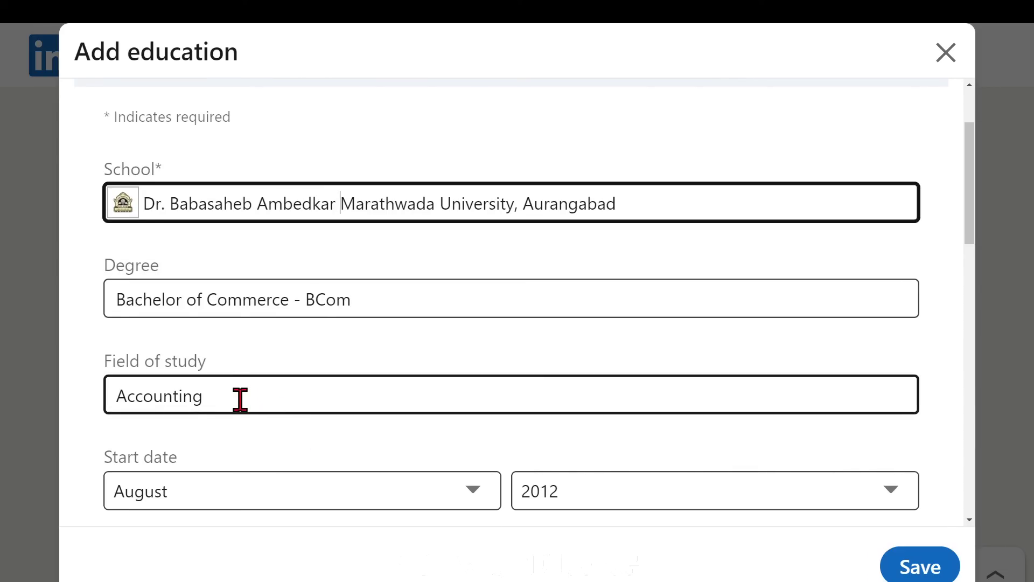
scroll(241, 399, down, 4)
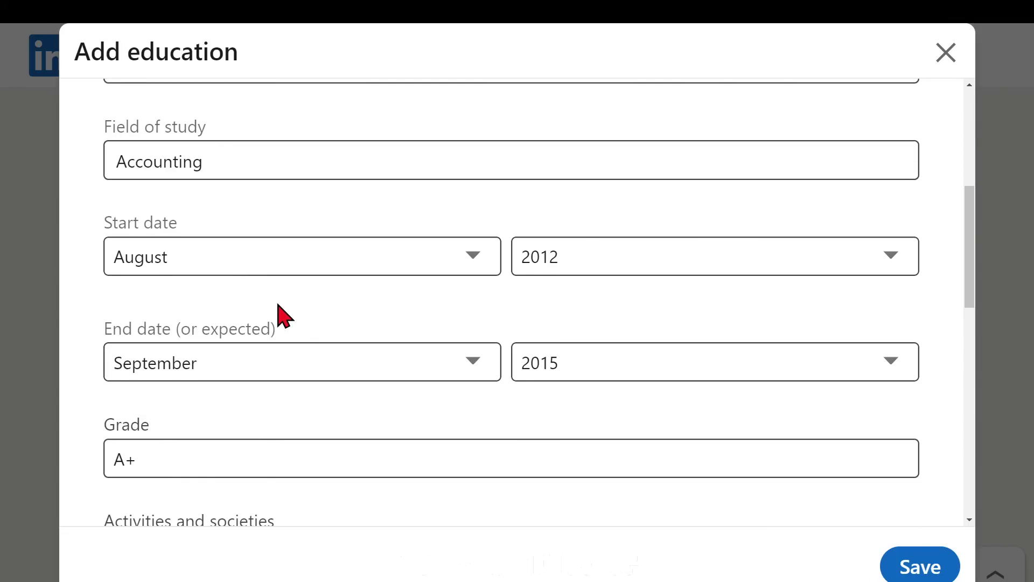
scroll(277, 316, down, 2)
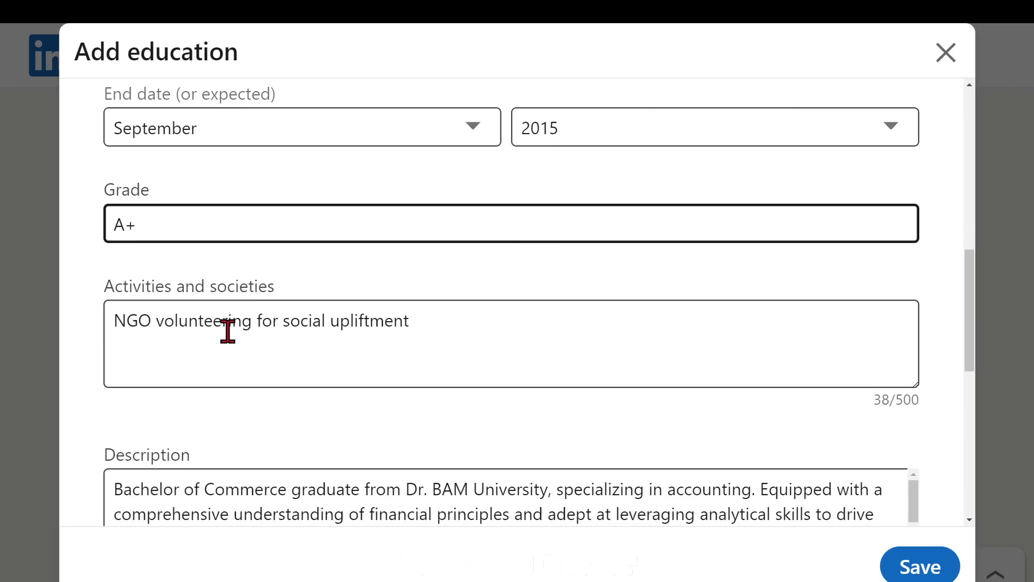
click(244, 363)
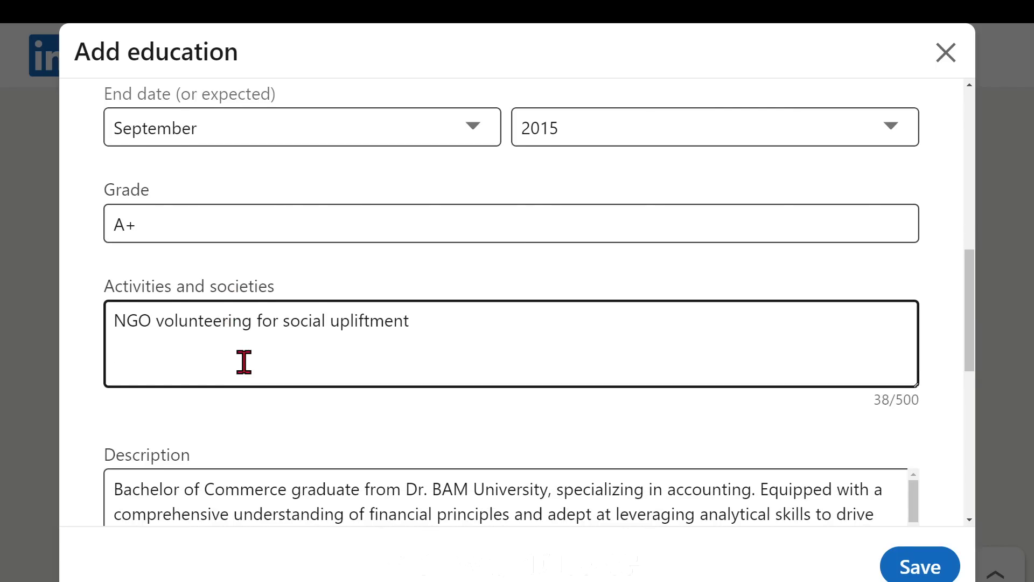
scroll(243, 364, down, 6)
scroll(310, 390, down, 1)
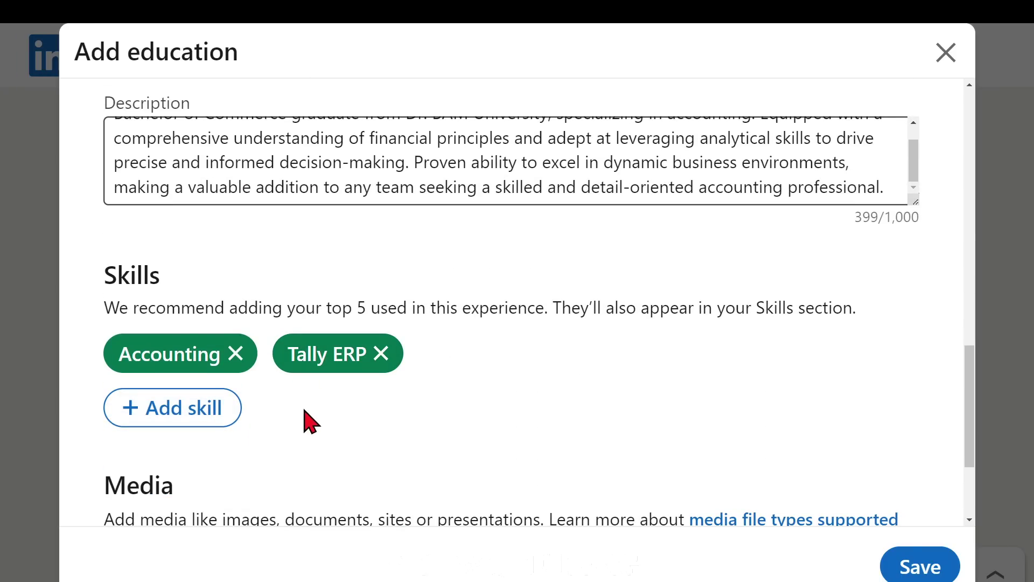
scroll(306, 418, down, 3)
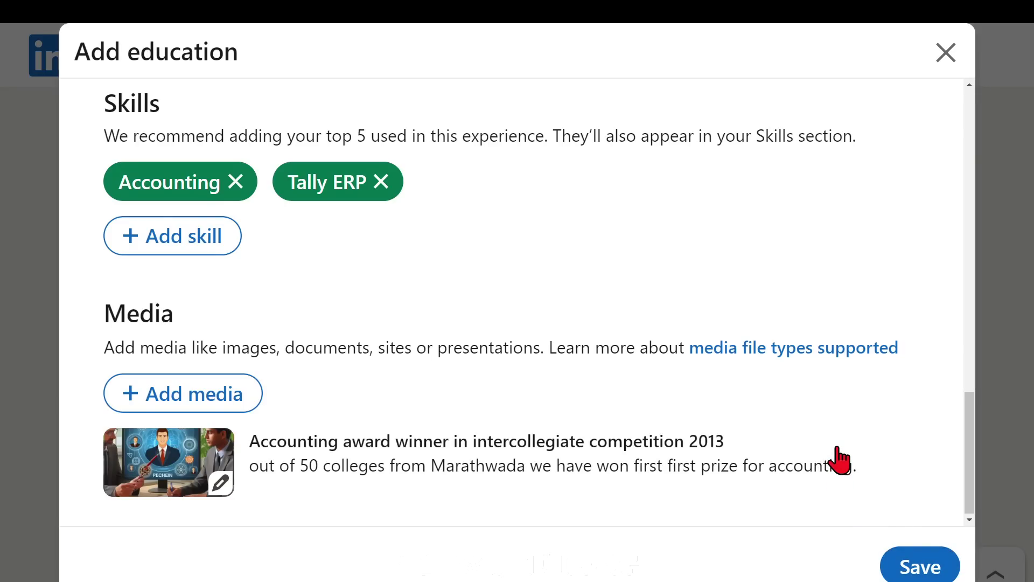
scroll(837, 455, up, 15)
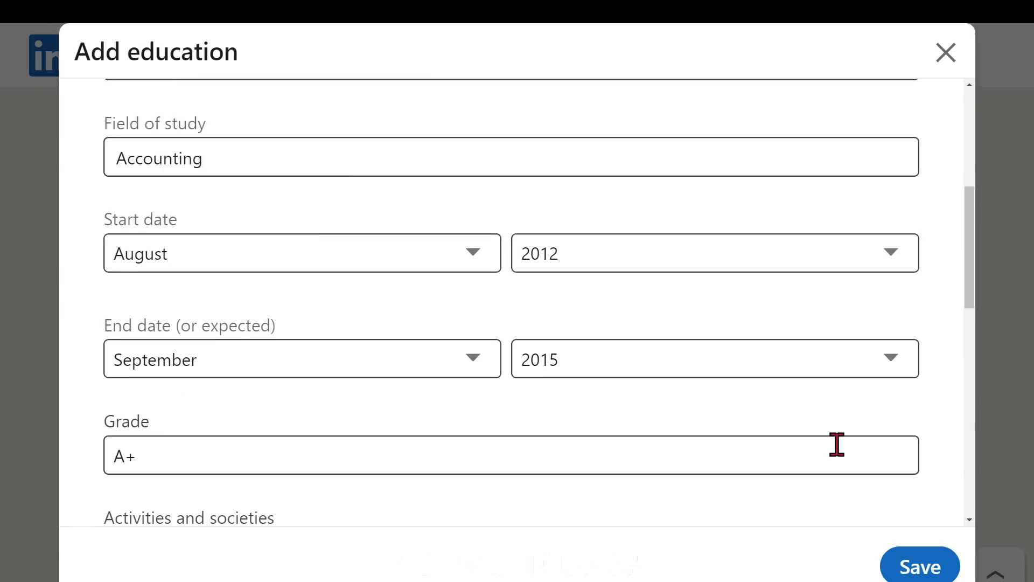
scroll(844, 457, down, 10)
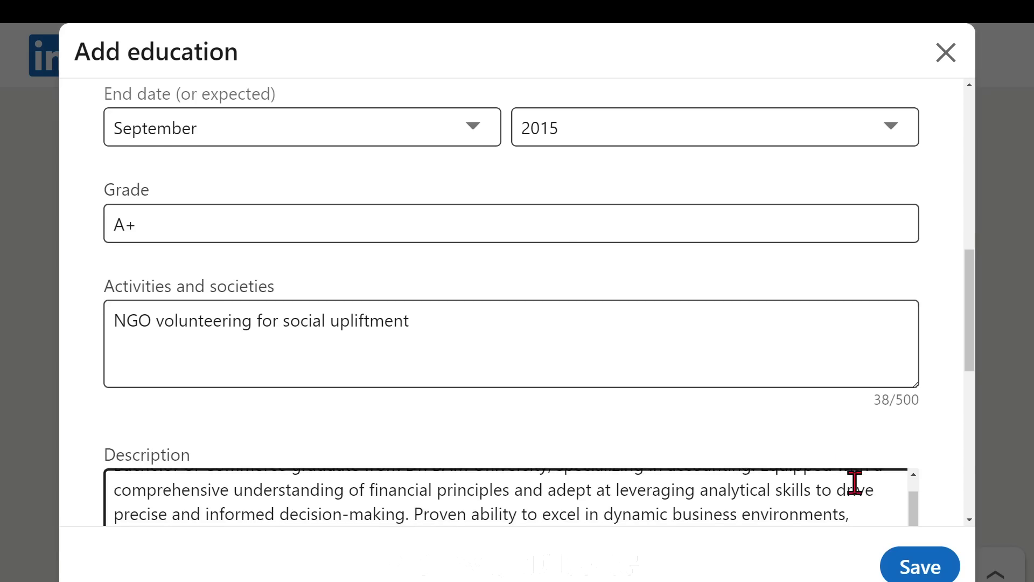
scroll(855, 488, down, 10)
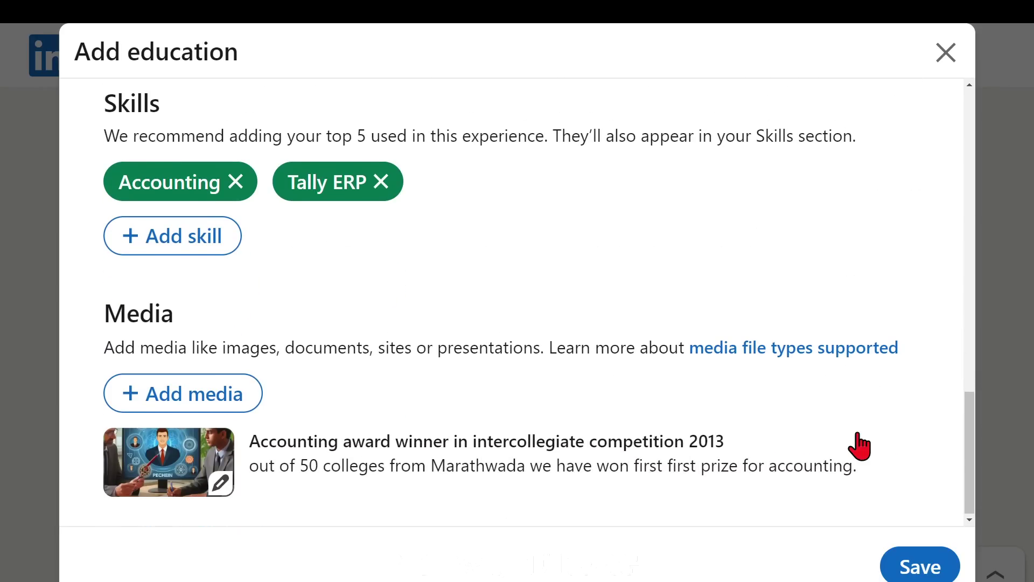